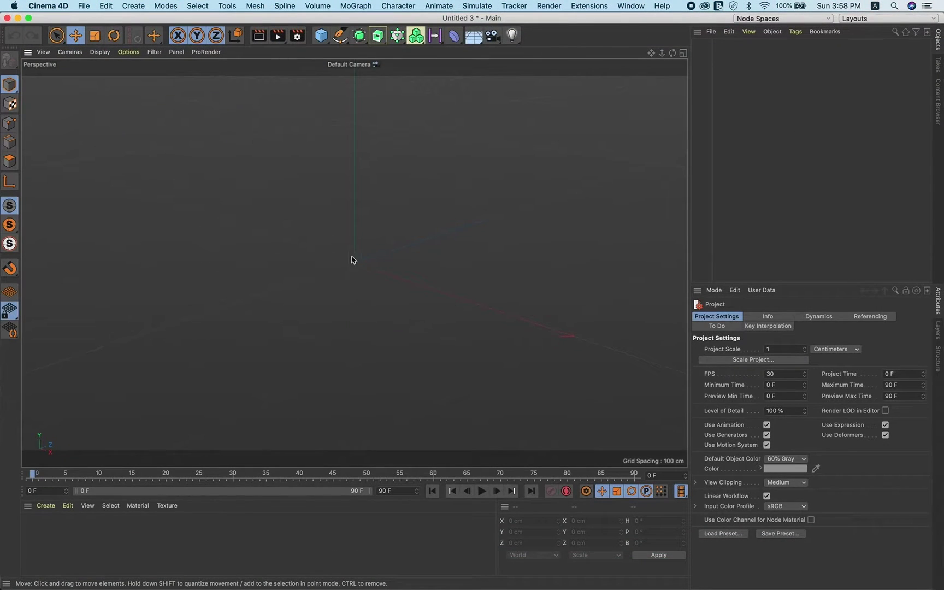
# Add a Capsule primitive to the scene.
pyautogui.click(363, 248)
pyautogui.moveTo(362, 249)
pyautogui.keyDown('alt'); pyautogui.mouseDown()
pyautogui.moveTo(388, 238)
pyautogui.moveTo(367, 241)
pyautogui.mouseUp(); pyautogui.keyUp('alt')
pyautogui.moveTo(321, 35); pyautogui.dragTo(419, 95)
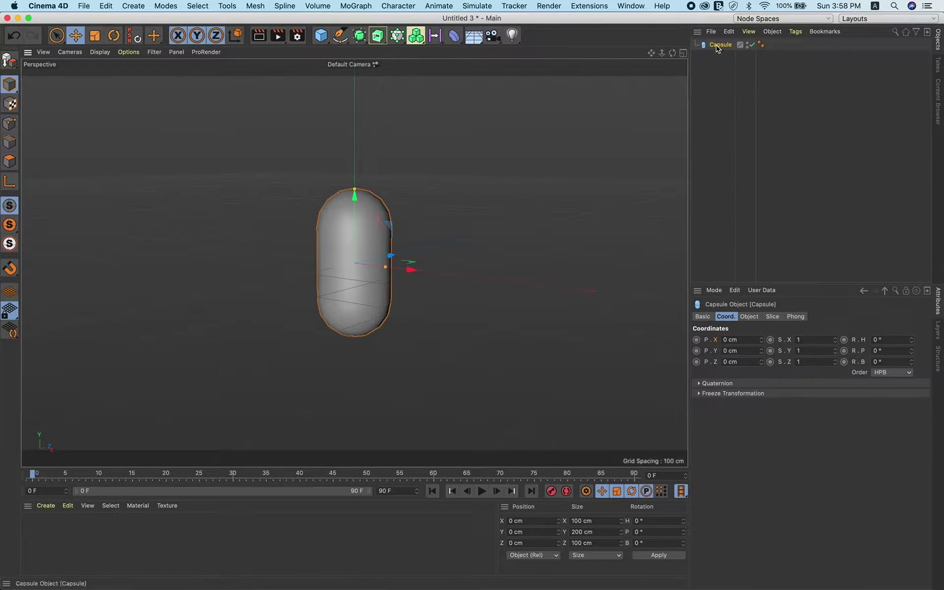
pyautogui.click(750, 317)
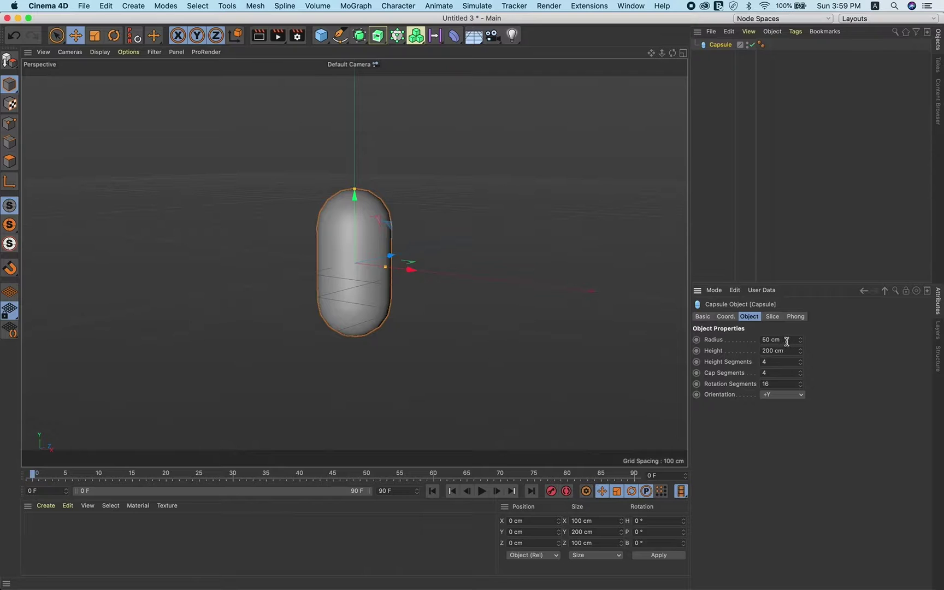
# Give the capsule radius 13 cm, height 470 cm, 30 height and rotation segments, orientation +X.
pyautogui.moveTo(787, 342); pyautogui.dragTo(713, 340)
pyautogui.press('Return')
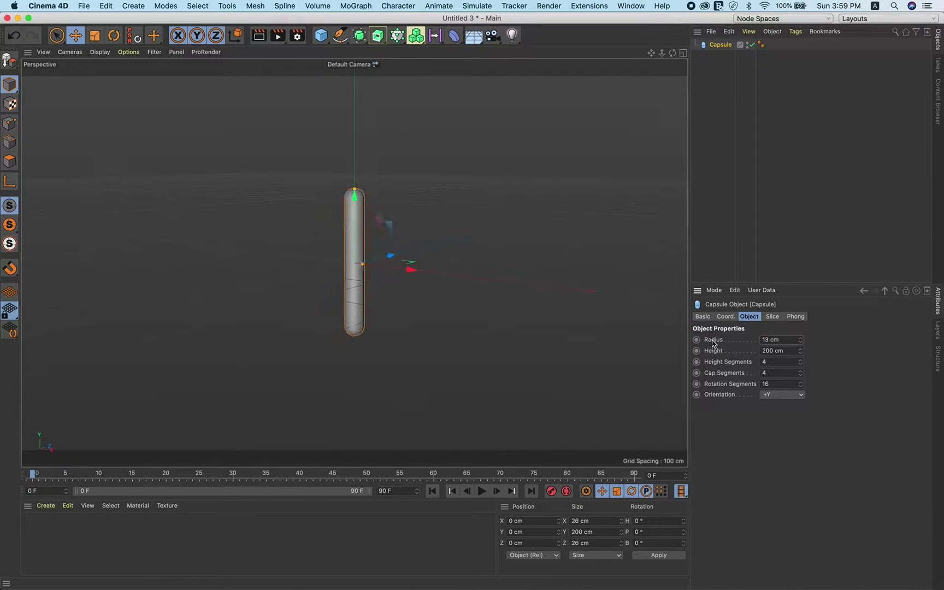
pyautogui.moveTo(784, 350); pyautogui.dragTo(752, 360)
pyautogui.write('450')
pyautogui.press('Return')
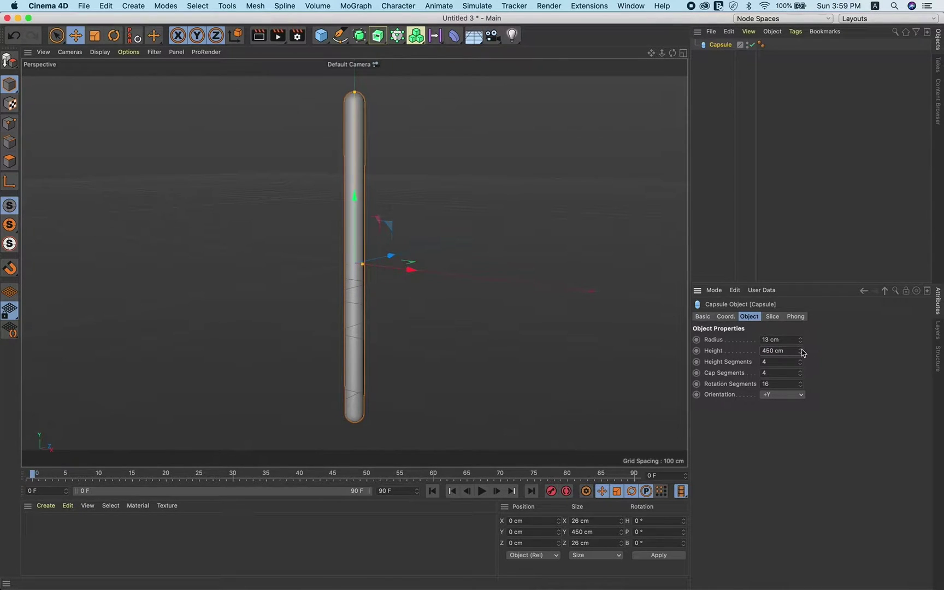
pyautogui.moveTo(803, 353); pyautogui.dragTo(803, 349)
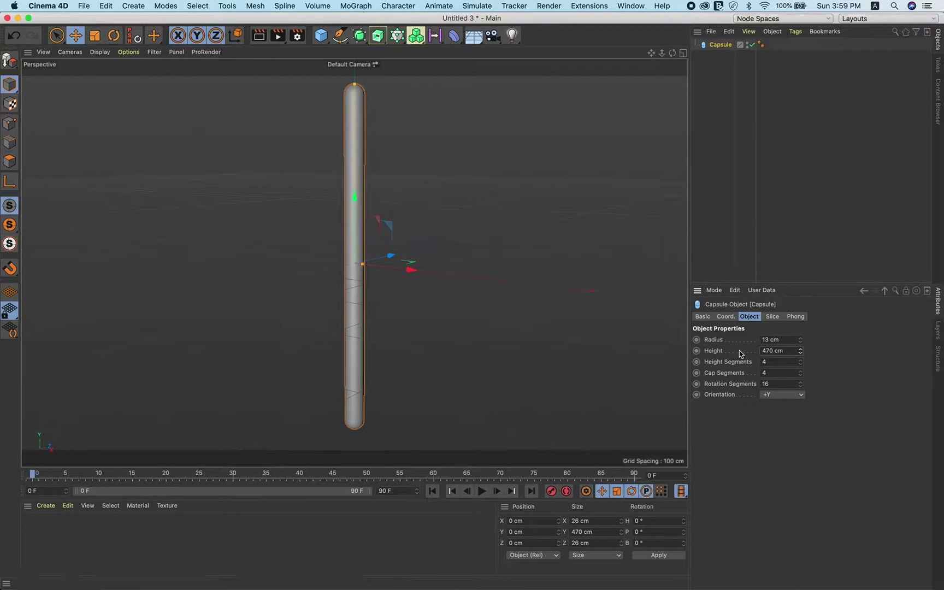
pyautogui.click(776, 360)
pyautogui.click(772, 373)
pyautogui.click(774, 385)
pyautogui.click(775, 394)
pyautogui.click(775, 406)
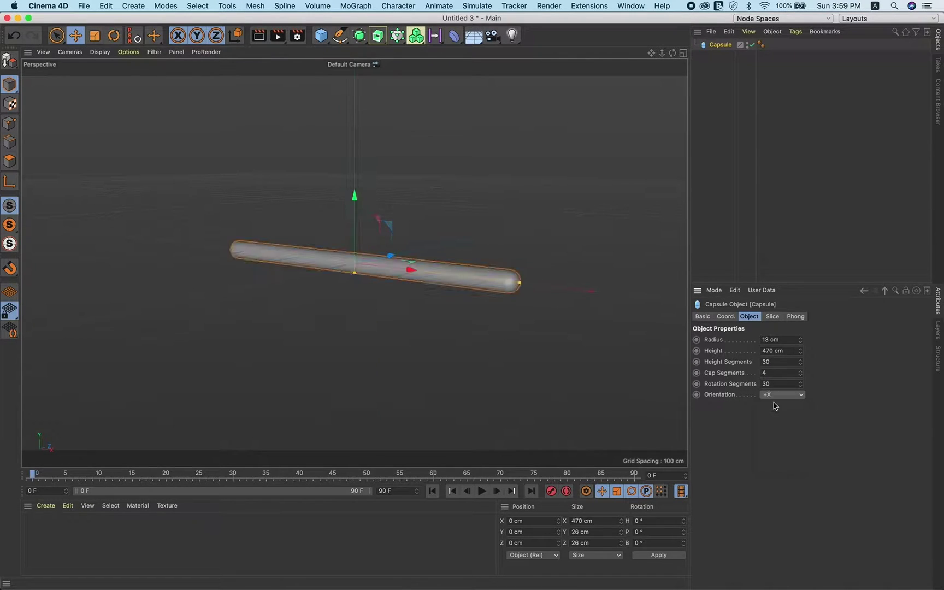
pyautogui.keyDown('alt'); pyautogui.moveTo(424, 248); pyautogui.dragTo(550, 248); pyautogui.keyUp('alt')
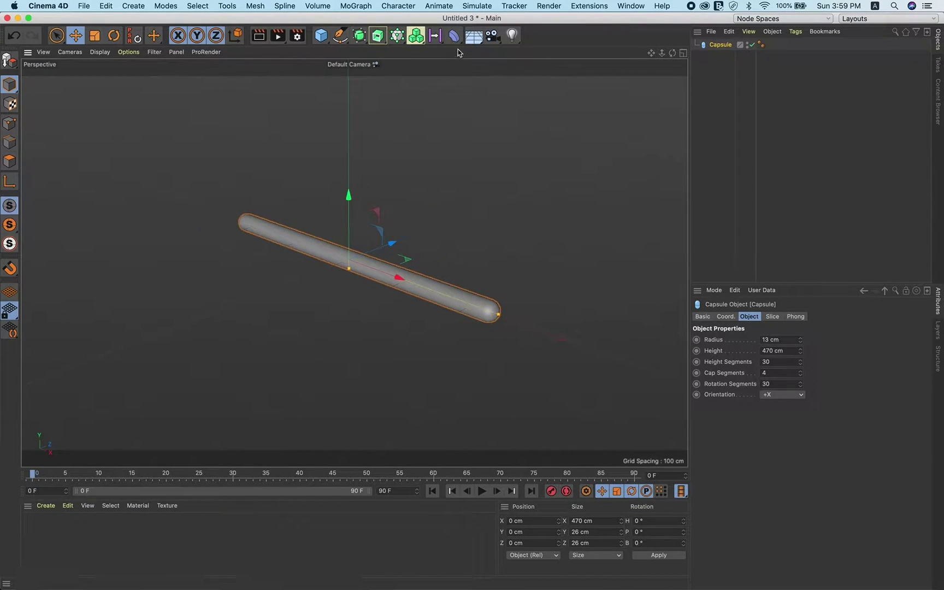
# Add a Formula deformer nested under the Capsule and preview the wave animation.
pyautogui.click(454, 36)
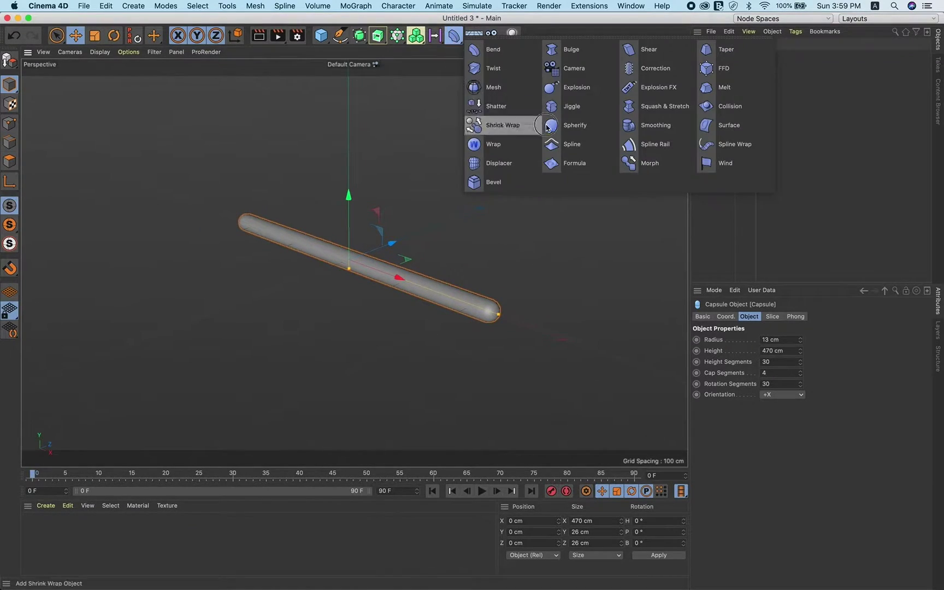
pyautogui.click(564, 167)
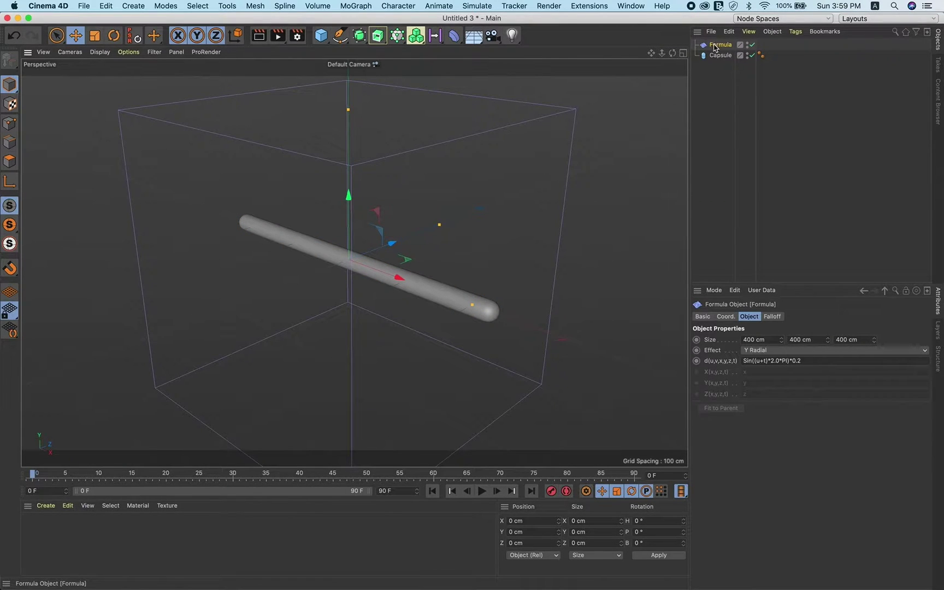
pyautogui.moveTo(715, 47)
pyautogui.mouseDown()
pyautogui.moveTo(731, 56)
pyautogui.moveTo(720, 58)
pyautogui.mouseUp()
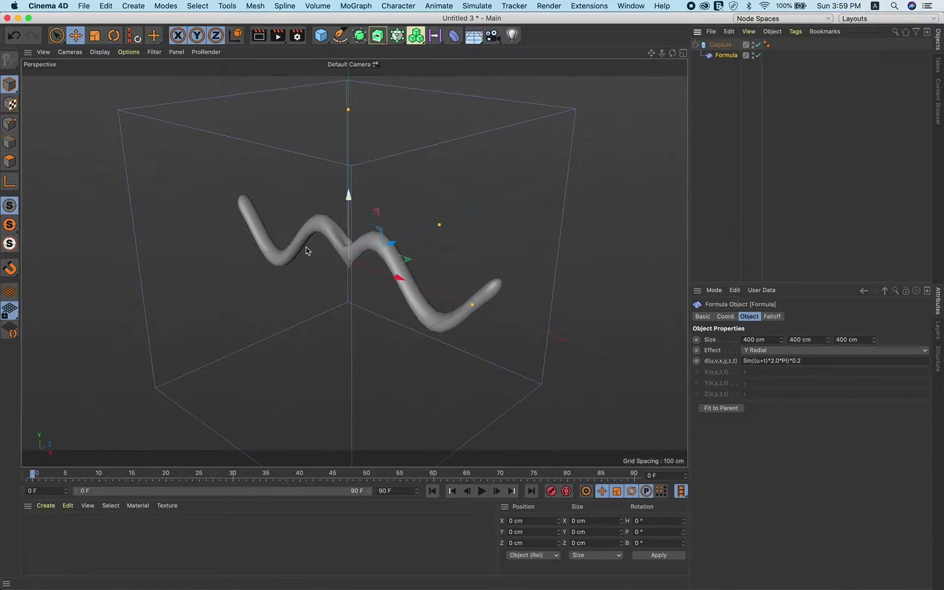
pyautogui.click(483, 492)
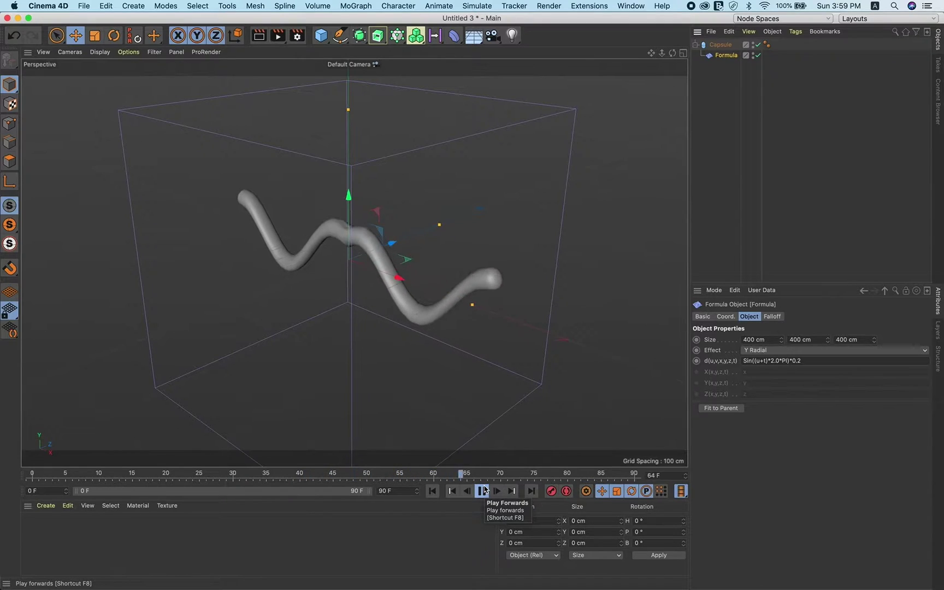
pyautogui.press('F8')
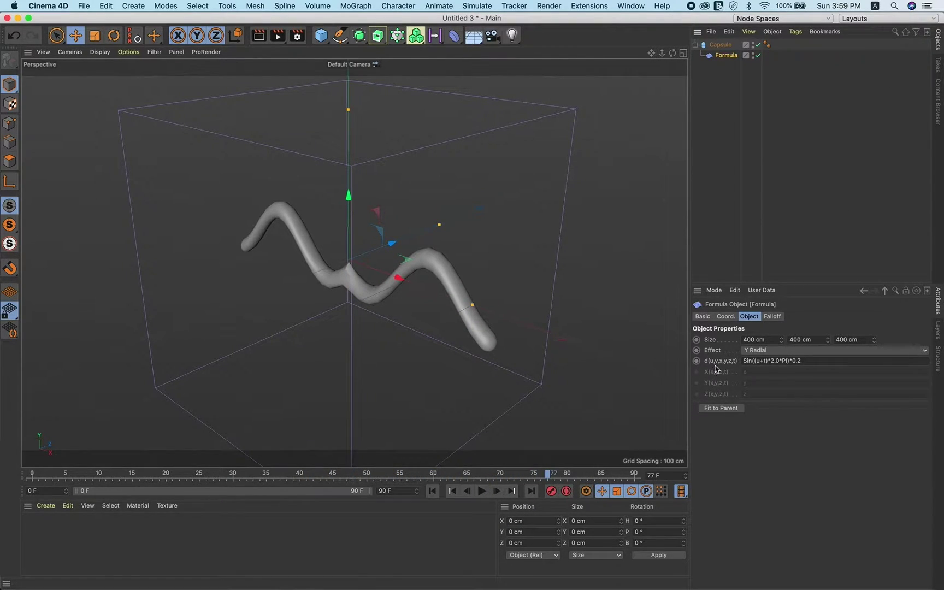
# Switch the Formula effect to Z Radial and move the deformer to X -250 cm.
pyautogui.click(765, 353)
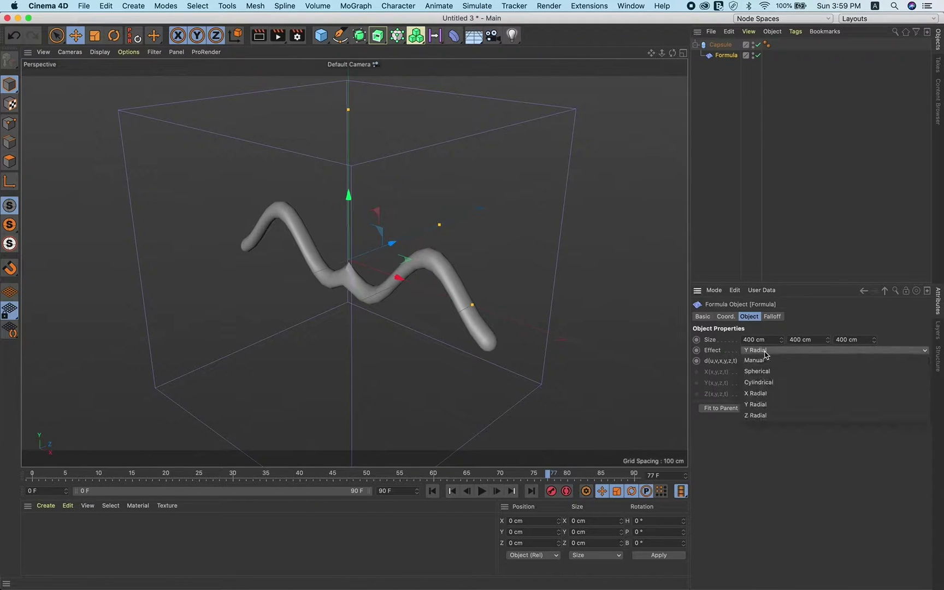
pyautogui.click(758, 416)
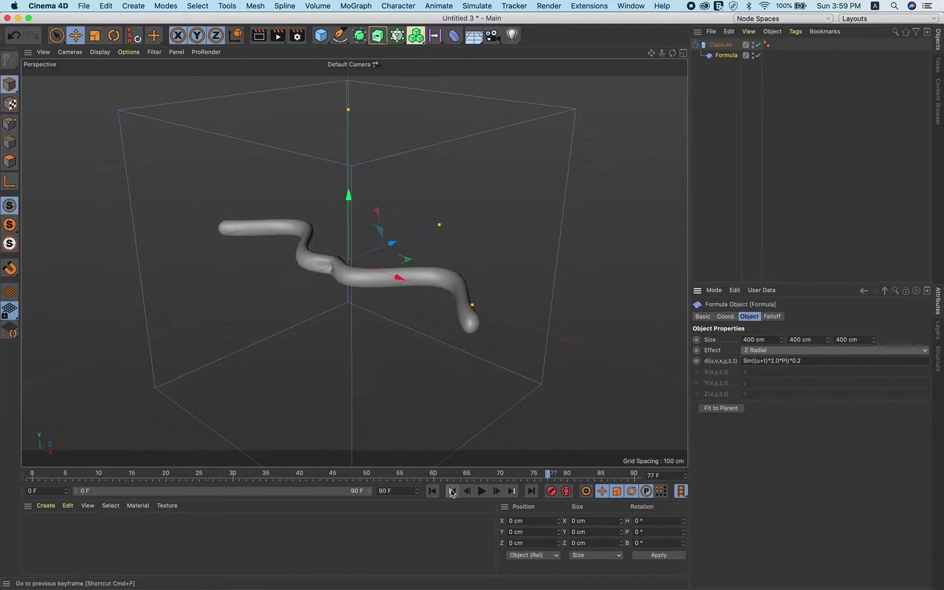
pyautogui.click(725, 317)
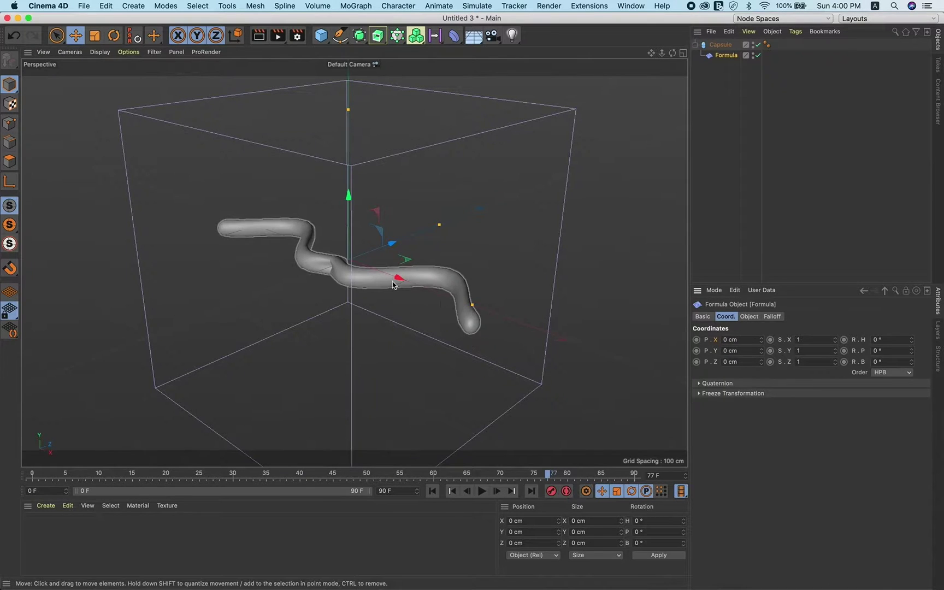
pyautogui.moveTo(399, 276); pyautogui.dragTo(388, 277)
pyautogui.click(739, 339)
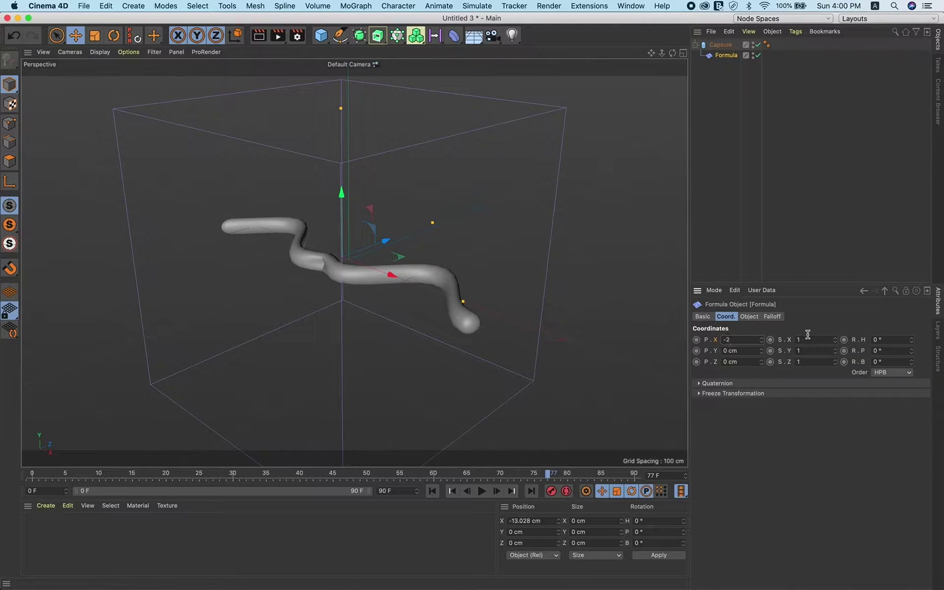
pyautogui.write('-250')
pyautogui.press('Return')
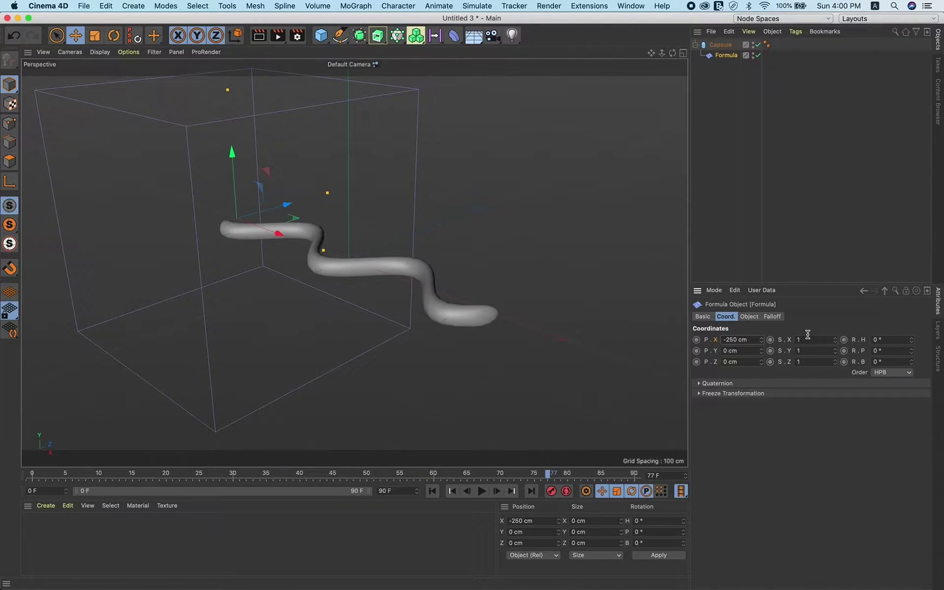
# Replay to check the shifted wave, then reselect the Capsule in the hierarchy.
pyautogui.click(483, 492)
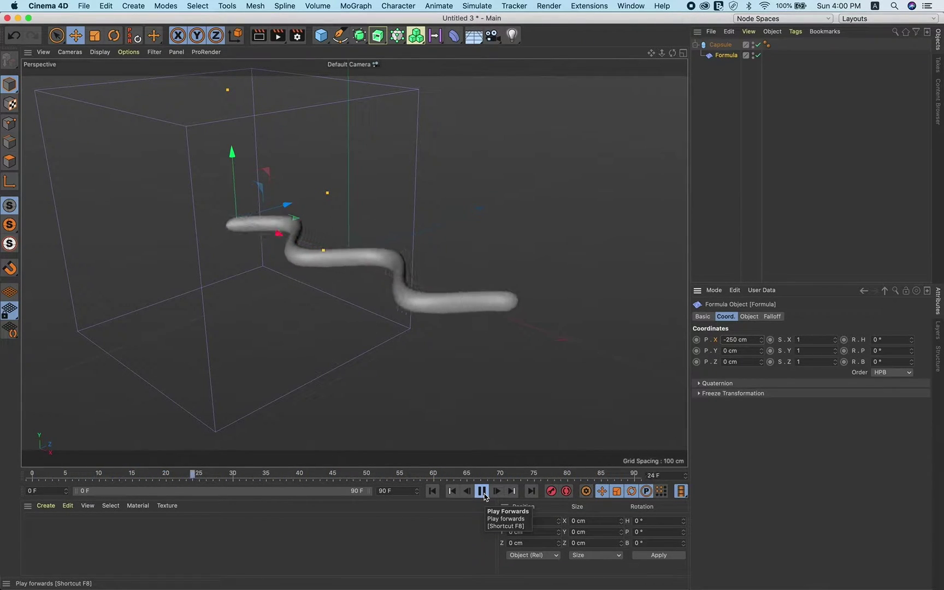
pyautogui.click(482, 491)
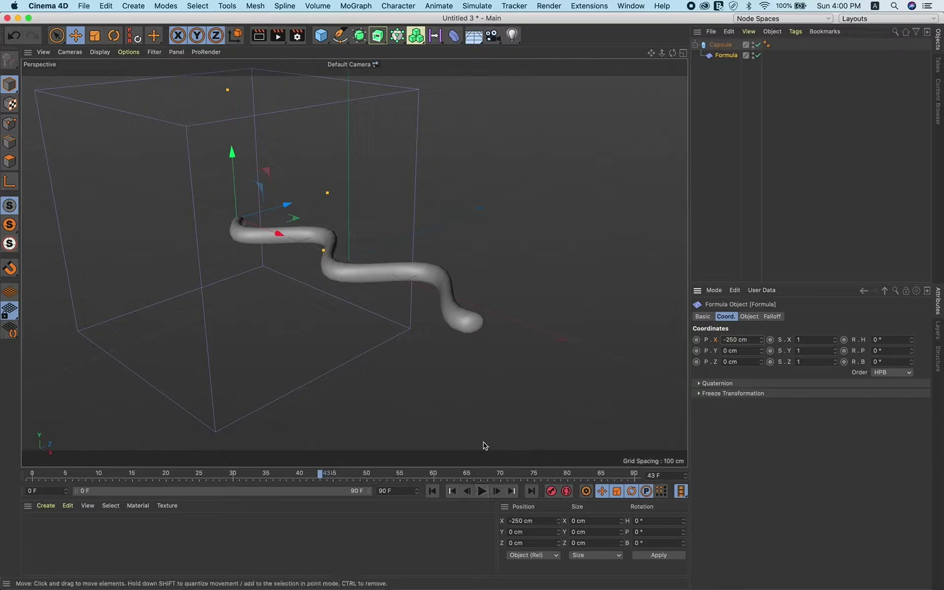
pyautogui.click(696, 45)
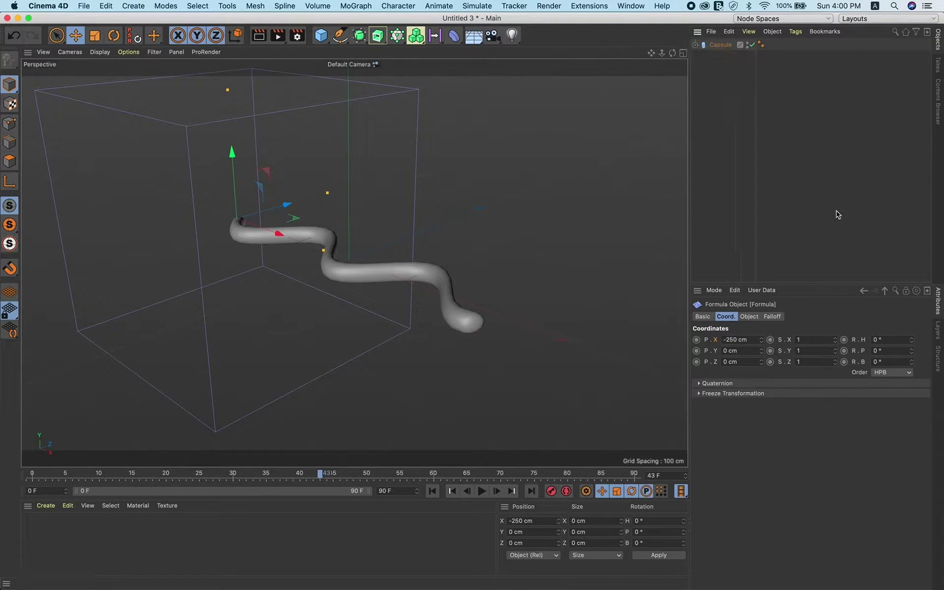
pyautogui.click(720, 44)
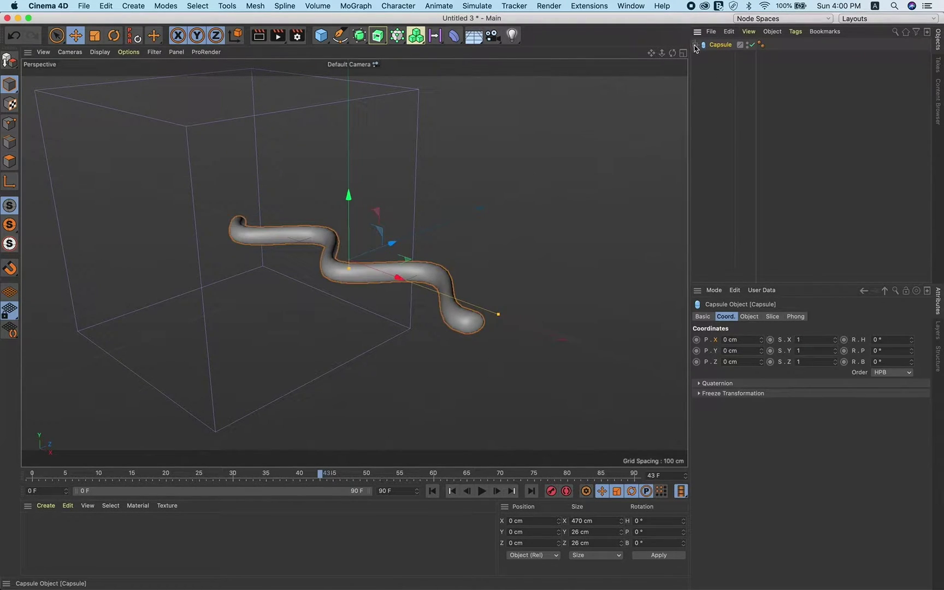
pyautogui.click(695, 44)
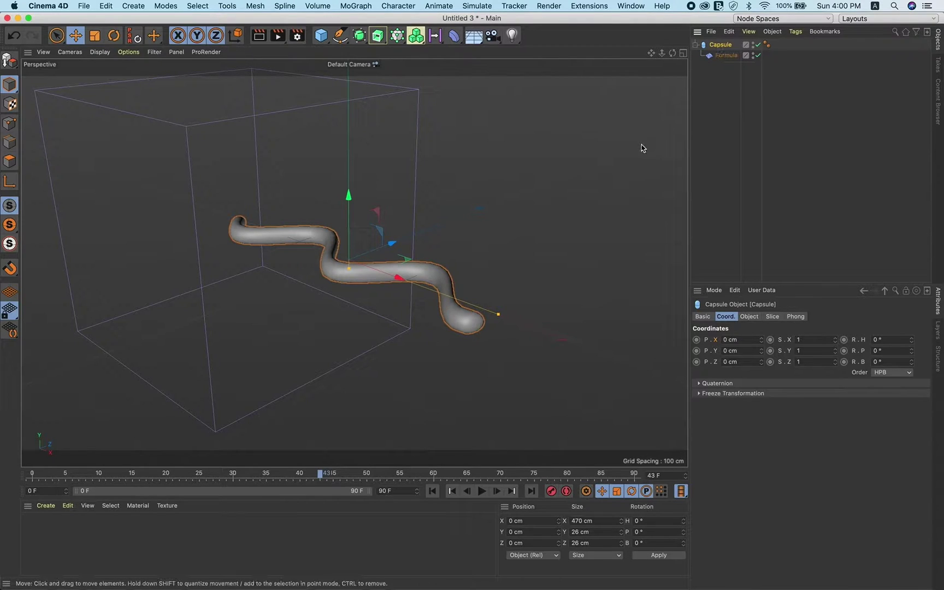
# Add Hair to the capsule and set its guide count to 1000.
pyautogui.click(477, 6)
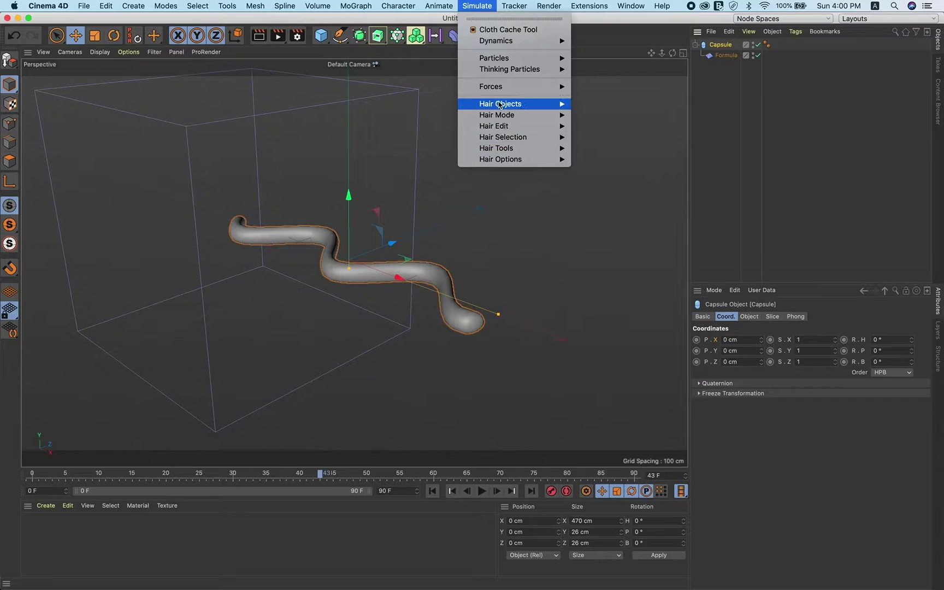
pyautogui.moveTo(499, 104)
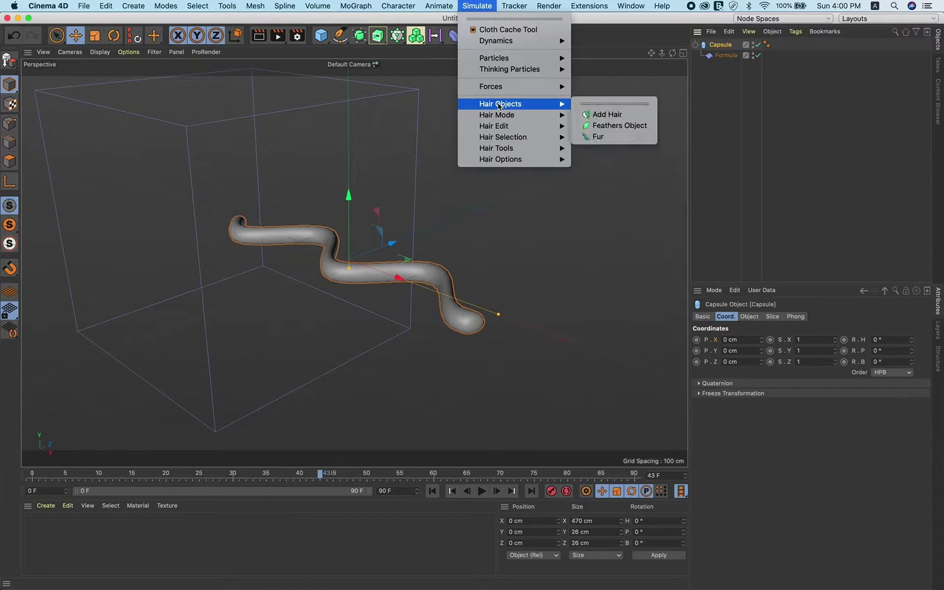
pyautogui.click(596, 116)
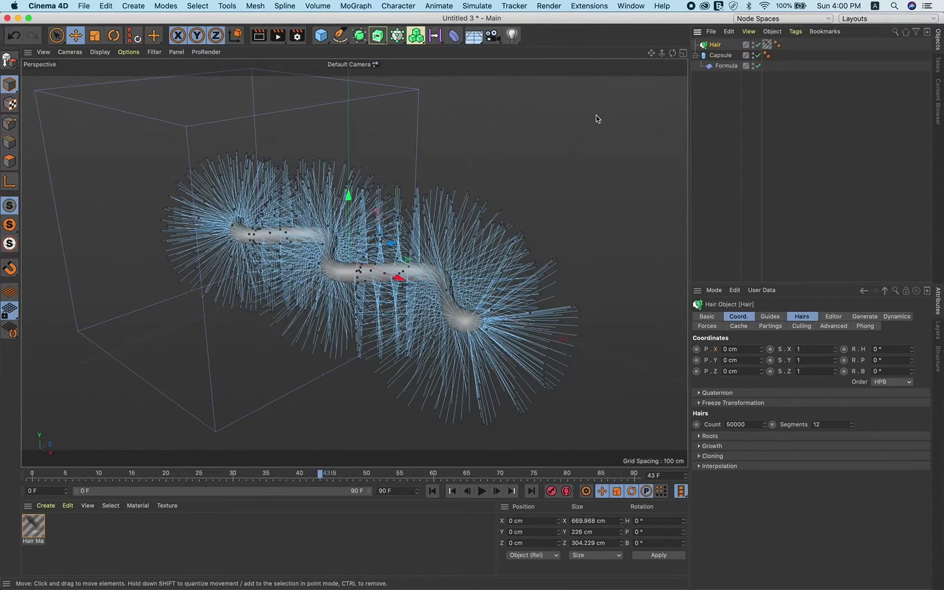
pyautogui.click(770, 316)
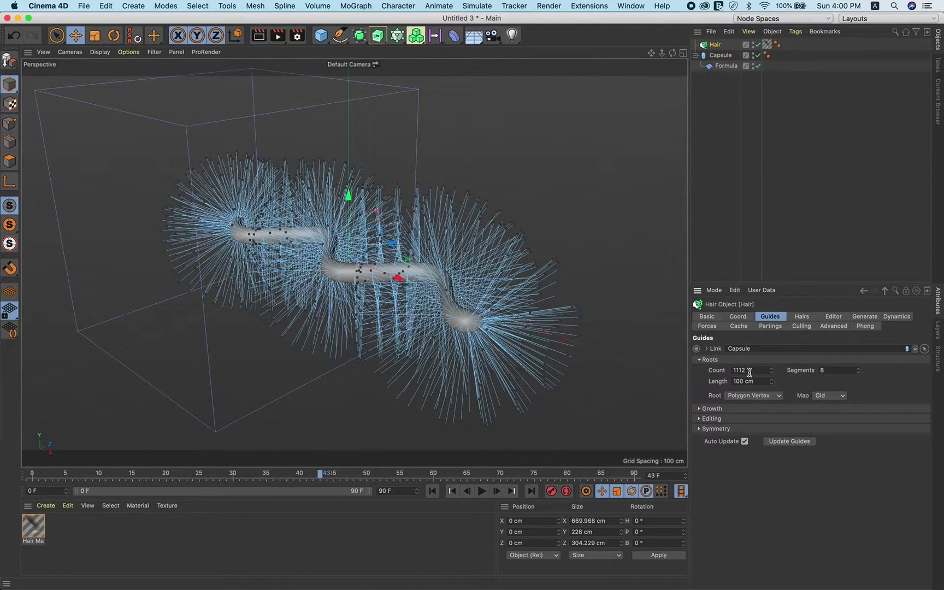
pyautogui.moveTo(750, 372); pyautogui.dragTo(699, 372)
pyautogui.press('Return')
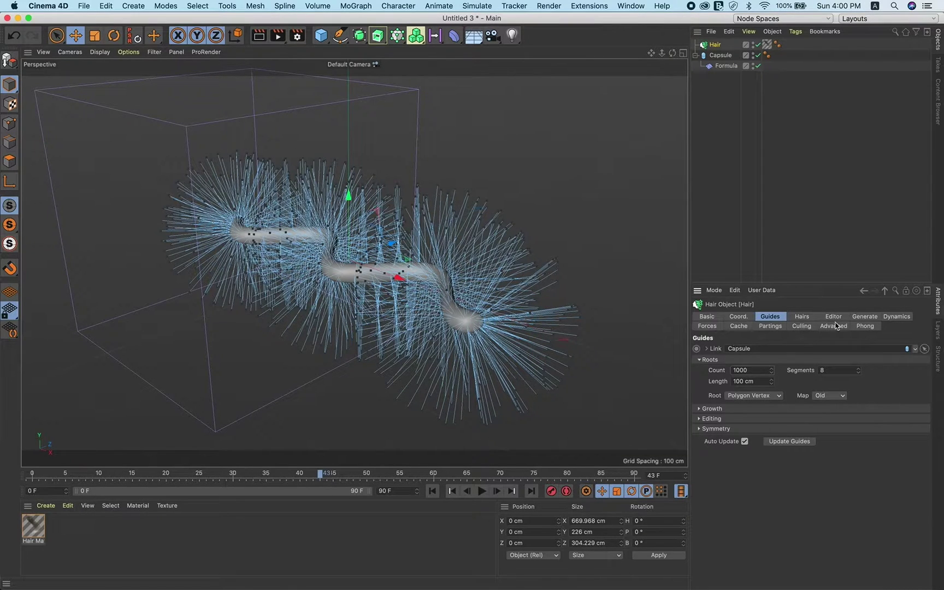
# Extend the animation to end at frame 200 and play the hair simulation.
pyautogui.click(434, 492)
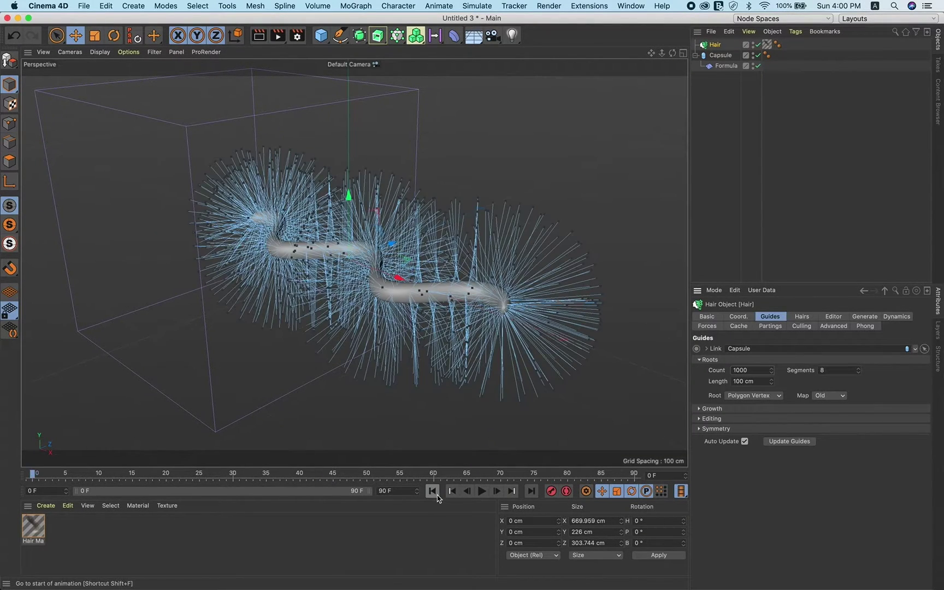
pyautogui.click(404, 493)
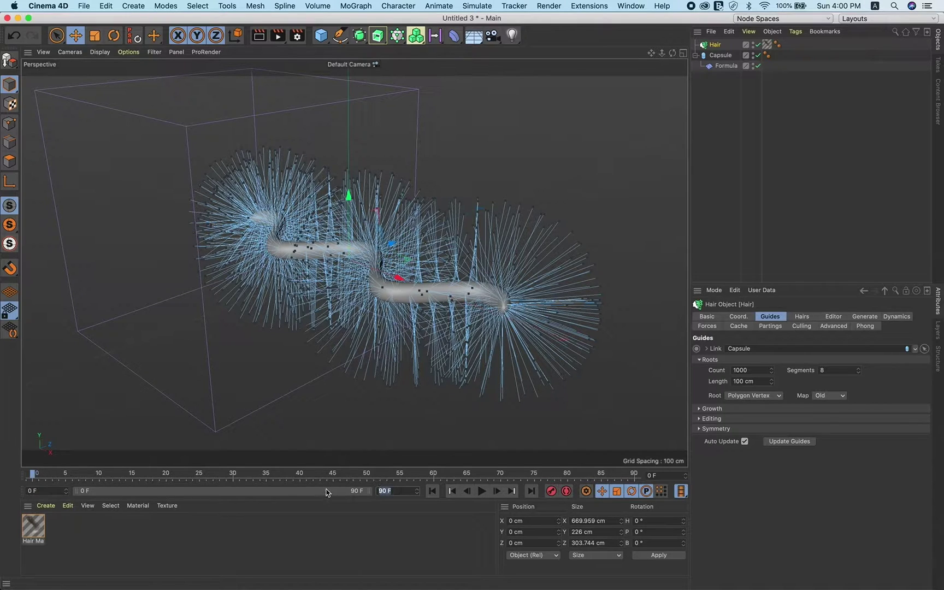
pyautogui.press('Return')
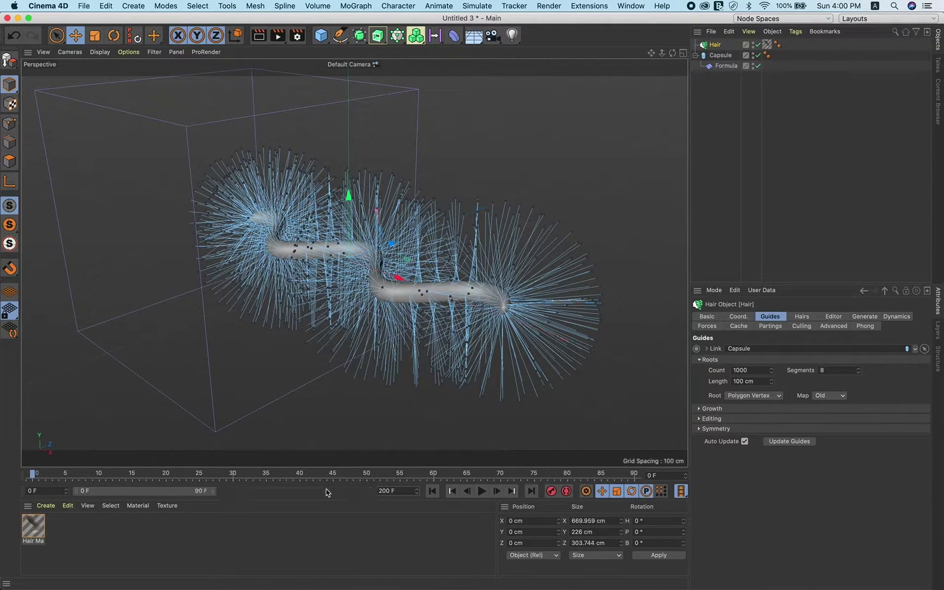
pyautogui.moveTo(214, 493); pyautogui.dragTo(365, 492)
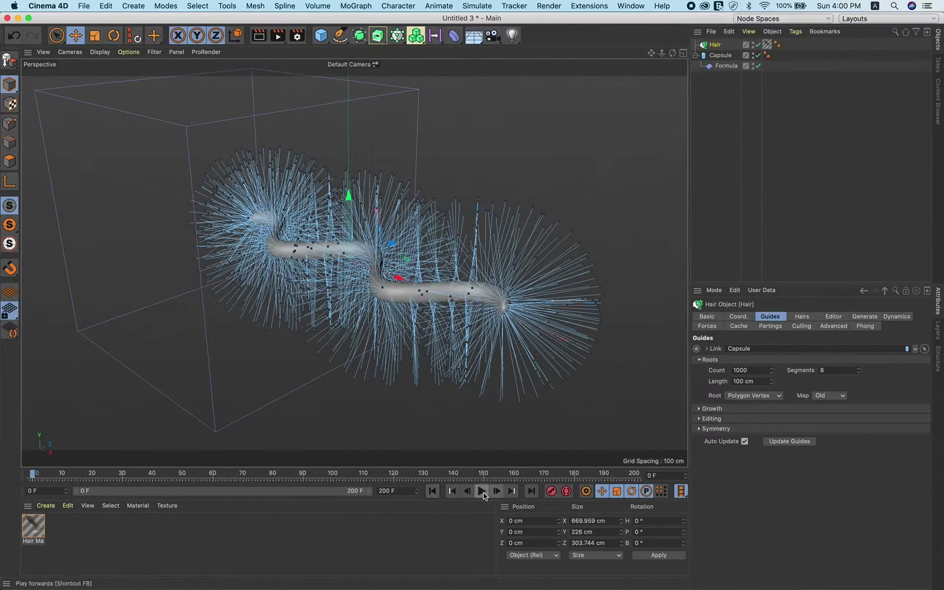
pyautogui.click(483, 494)
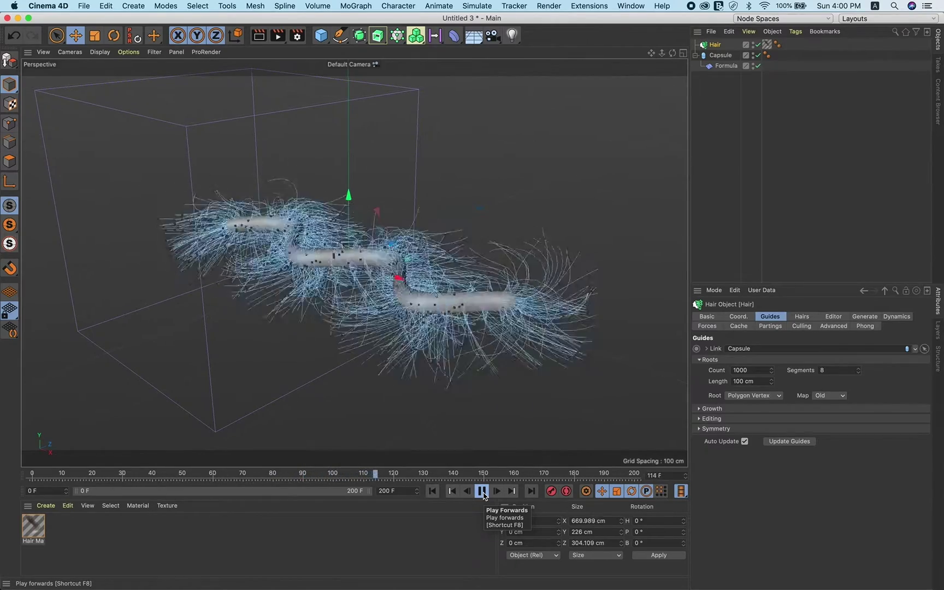
pyautogui.click(483, 494)
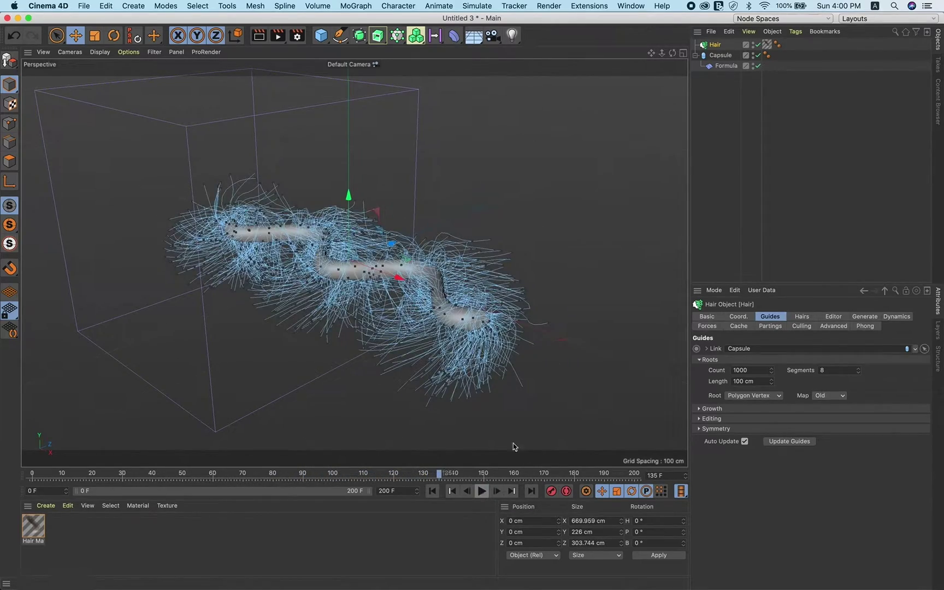
# Change the Formula expression to Sin((u+t)*1.0*PI)*0.2 and orbit to review the gentler wave.
pyautogui.click(725, 66)
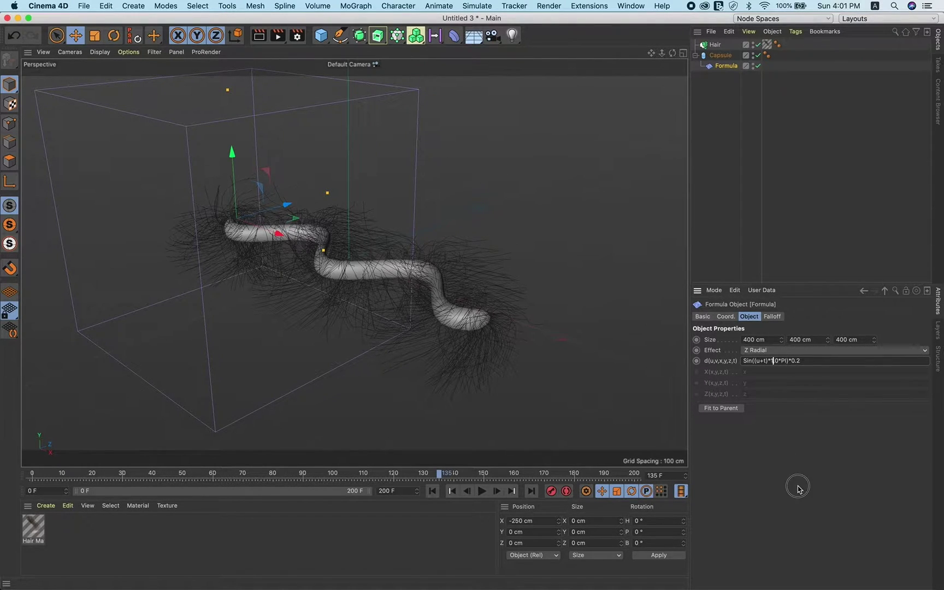
pyautogui.write('.')
pyautogui.press('Return')
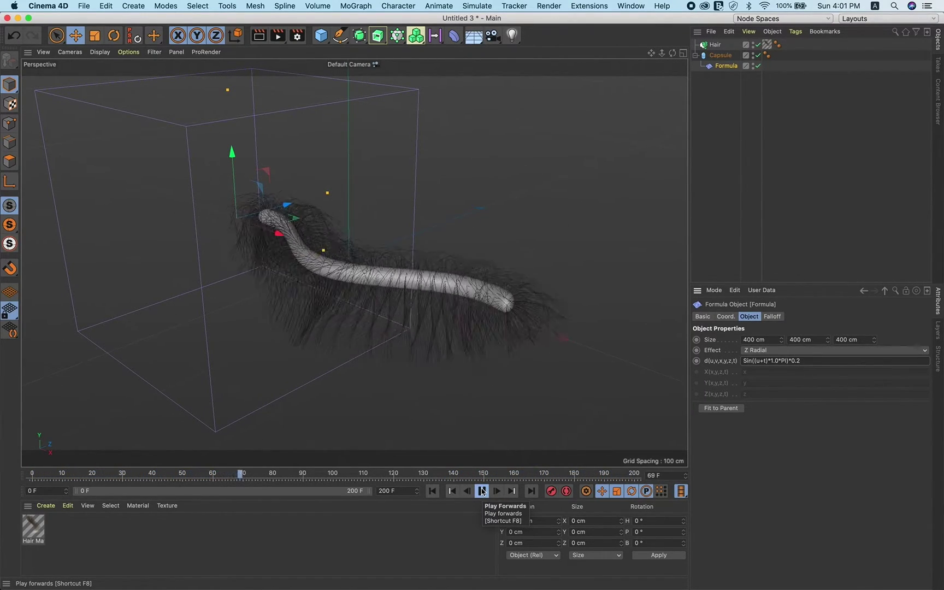
pyautogui.click(482, 491)
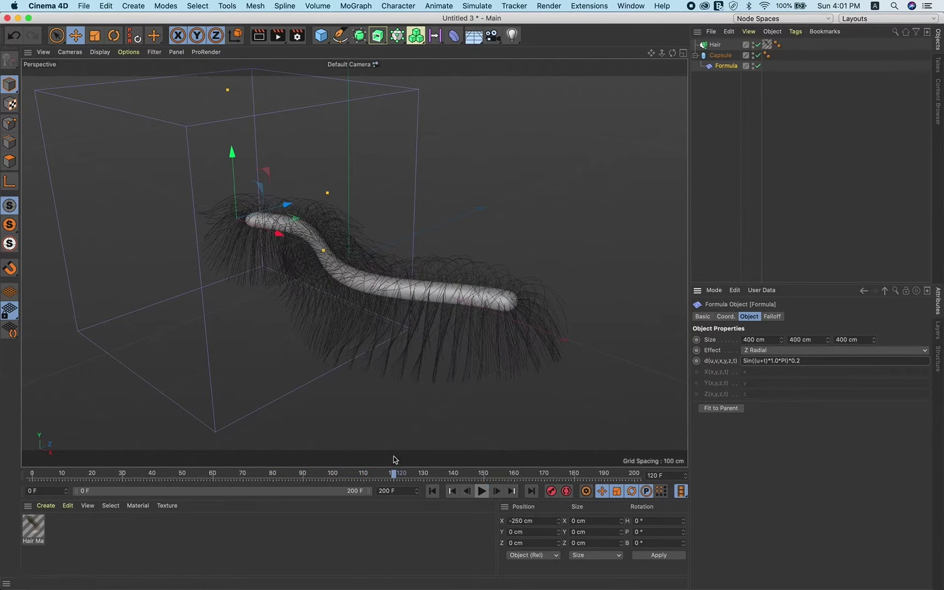
pyautogui.keyDown('alt'); pyautogui.moveTo(511, 316); pyautogui.dragTo(447, 330); pyautogui.keyUp('alt')
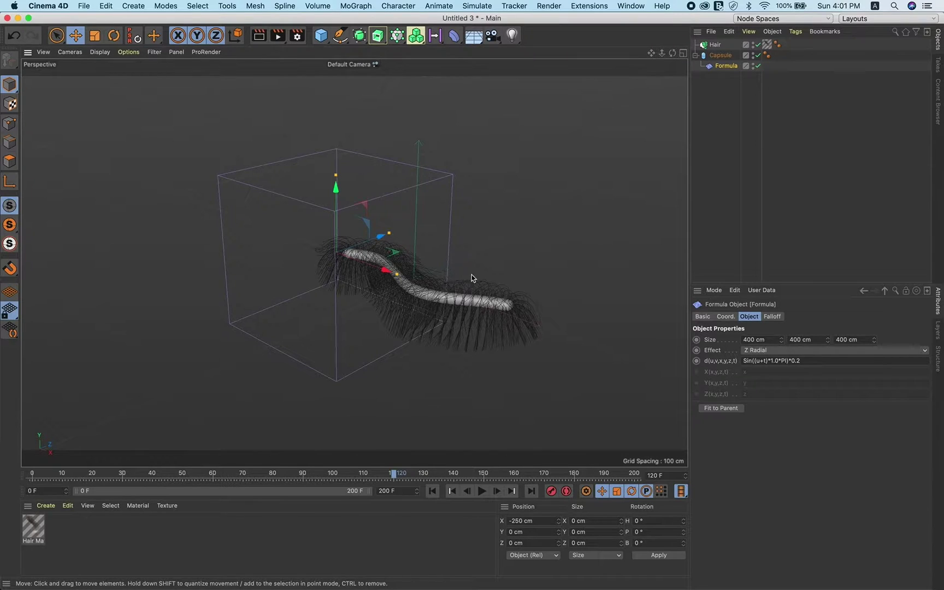
pyautogui.keyDown('alt'); pyautogui.moveTo(499, 281); pyautogui.dragTo(386, 268); pyautogui.keyUp('alt')
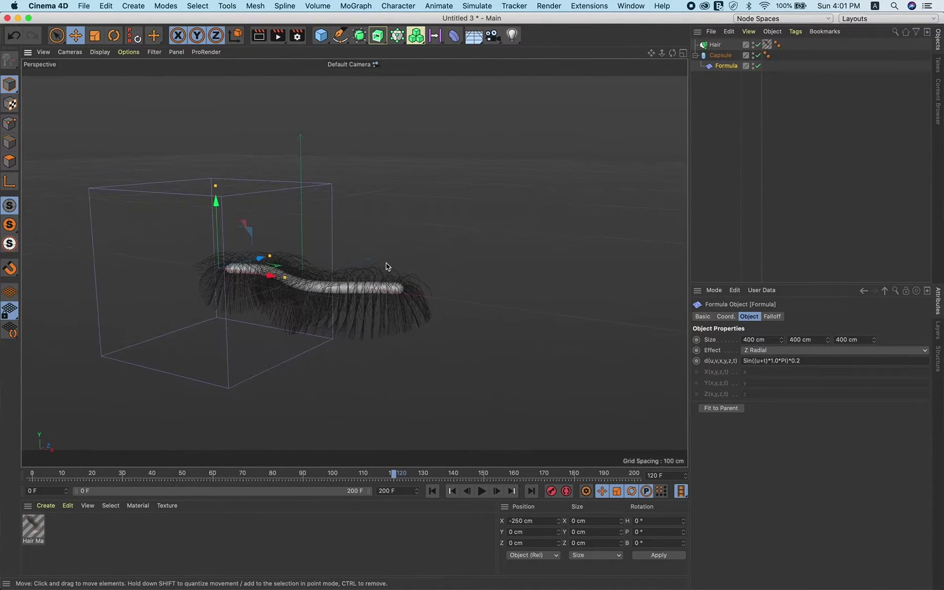
# Add a Plane and lower it to about Y -23.5 cm, just beneath the worm.
pyautogui.click(321, 35)
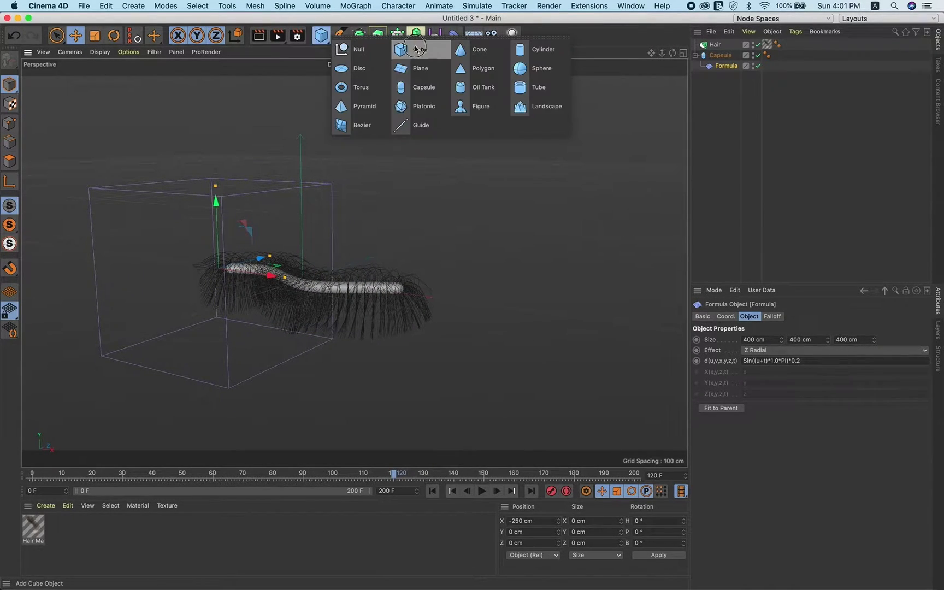
pyautogui.click(421, 64)
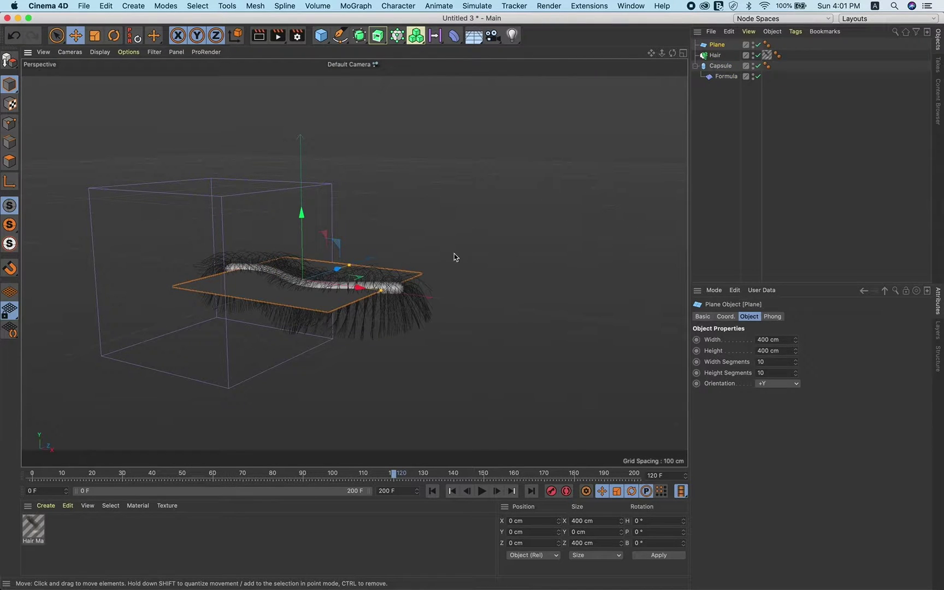
pyautogui.middleClick(504, 251)
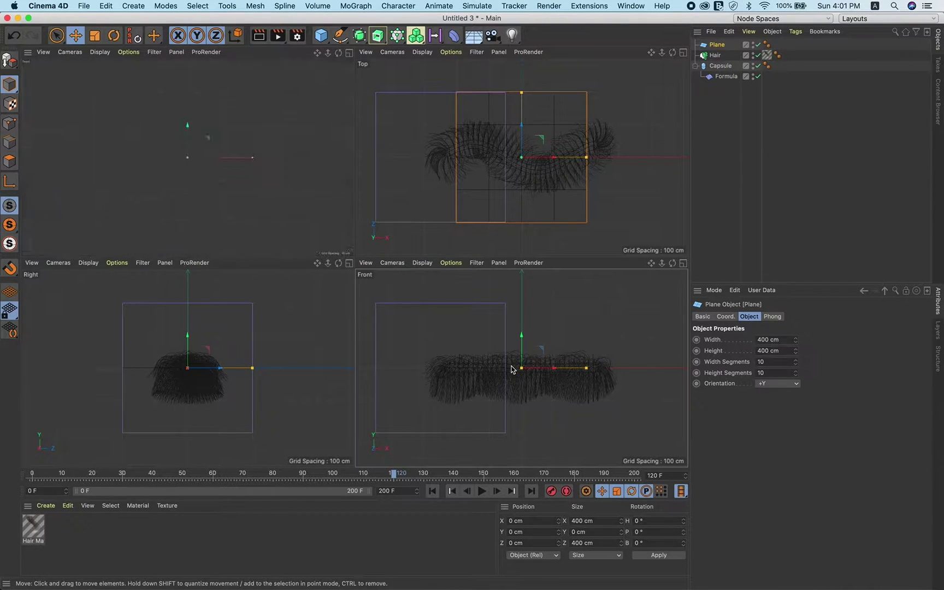
pyautogui.middleClick(513, 369)
pyautogui.moveTo(356, 206); pyautogui.dragTo(358, 221)
pyautogui.middleClick(404, 208)
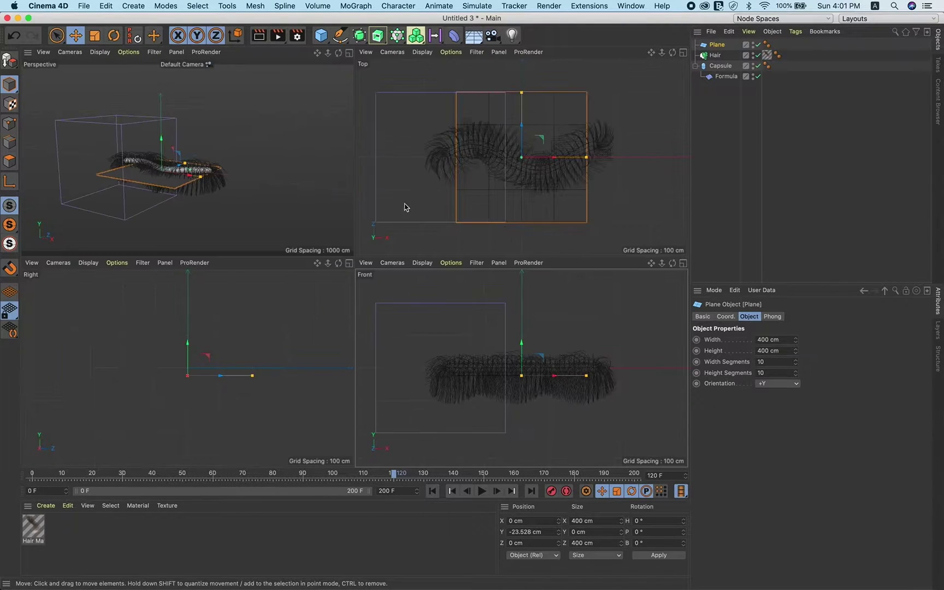
# Scale the plane up to roughly 3600 cm across.
pyautogui.middleClick(278, 204)
pyautogui.keyDown('alt'); pyautogui.moveTo(388, 226); pyautogui.dragTo(365, 275); pyautogui.keyUp('alt')
pyautogui.press('t')
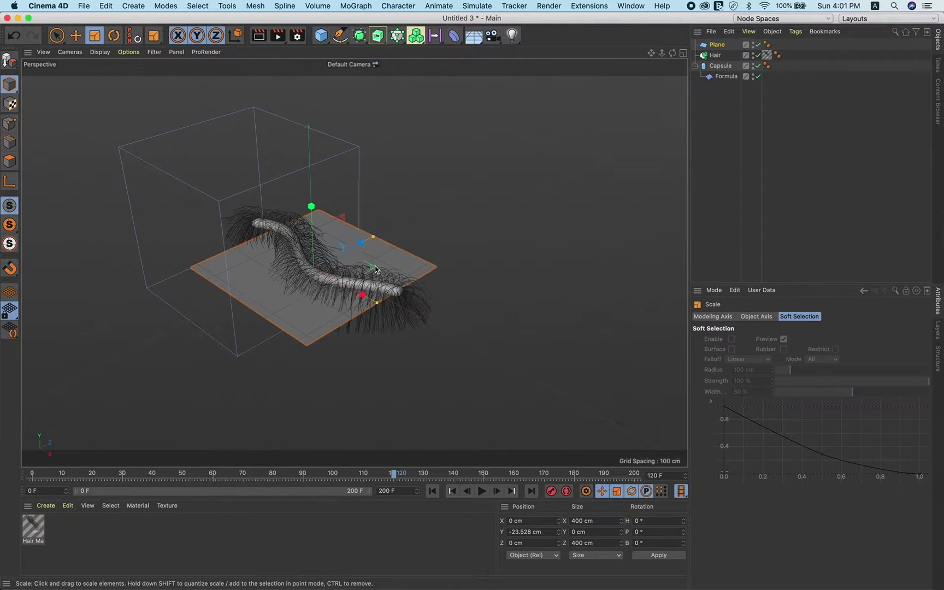
pyautogui.moveTo(330, 244); pyautogui.dragTo(546, 396)
pyautogui.moveTo(527, 157); pyautogui.dragTo(610, 112)
# Select the Capsule and check its position coordinates at frame 30.
pyautogui.keyDown('alt'); pyautogui.moveTo(425, 257); pyautogui.dragTo(513, 263); pyautogui.keyUp('alt')
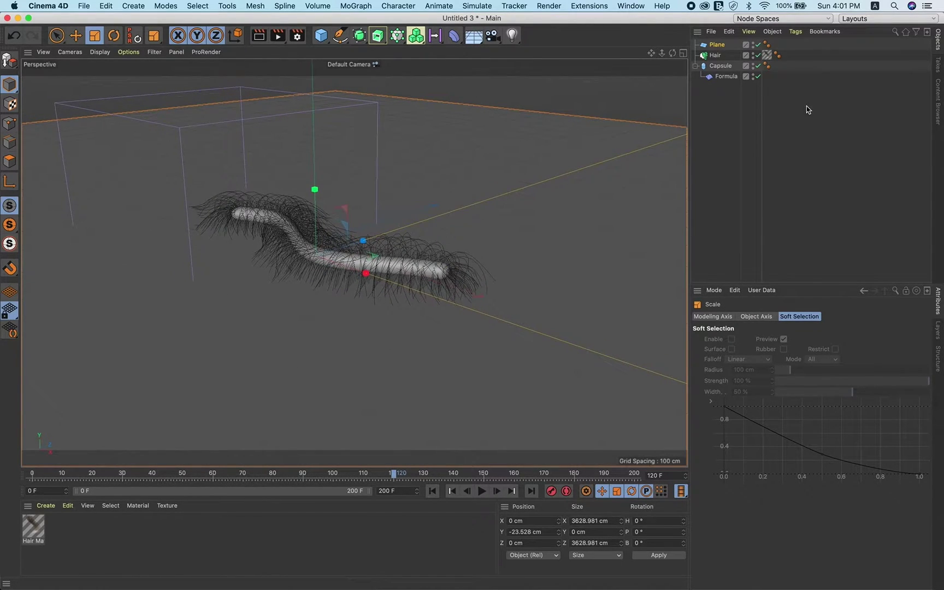
pyautogui.click(717, 66)
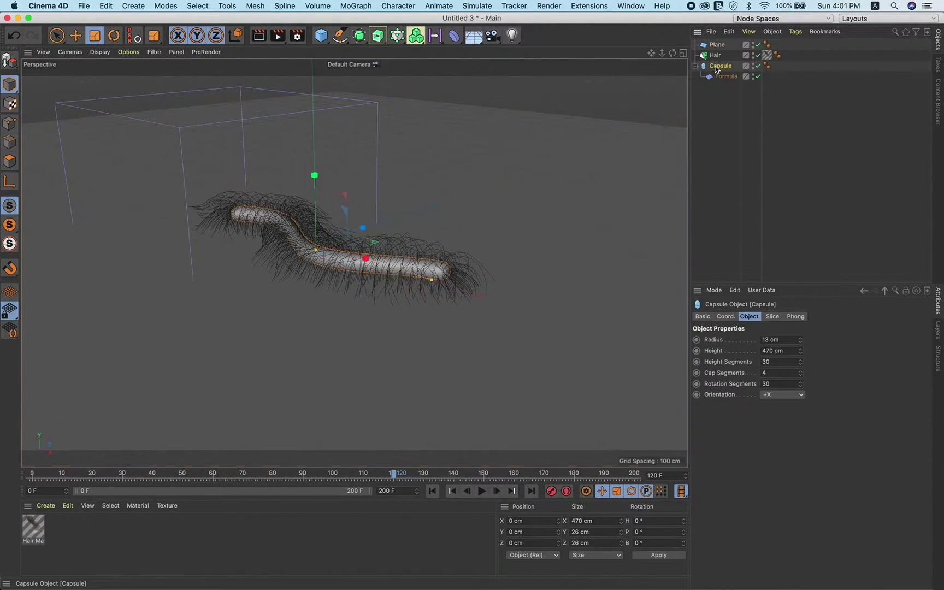
pyautogui.click(123, 476)
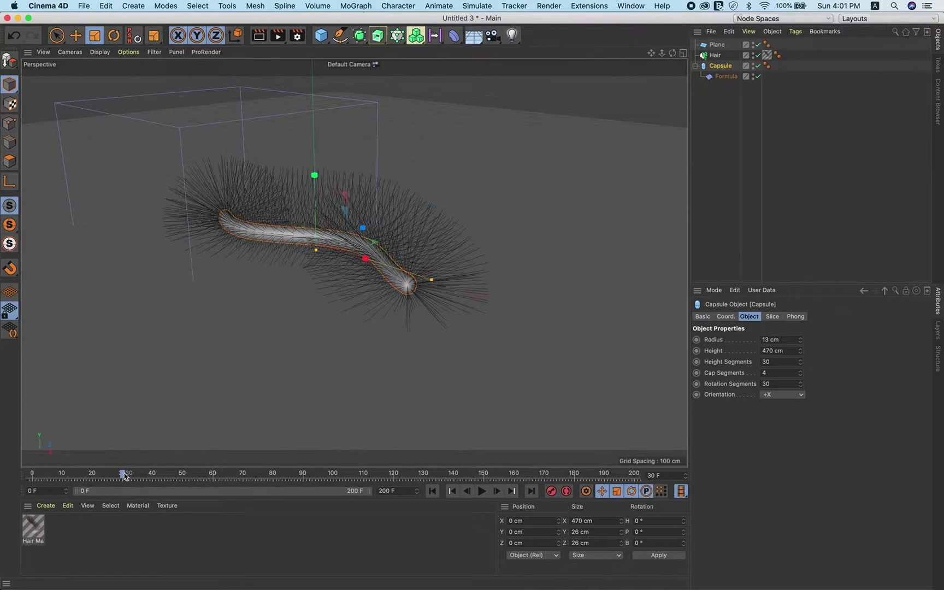
pyautogui.click(726, 317)
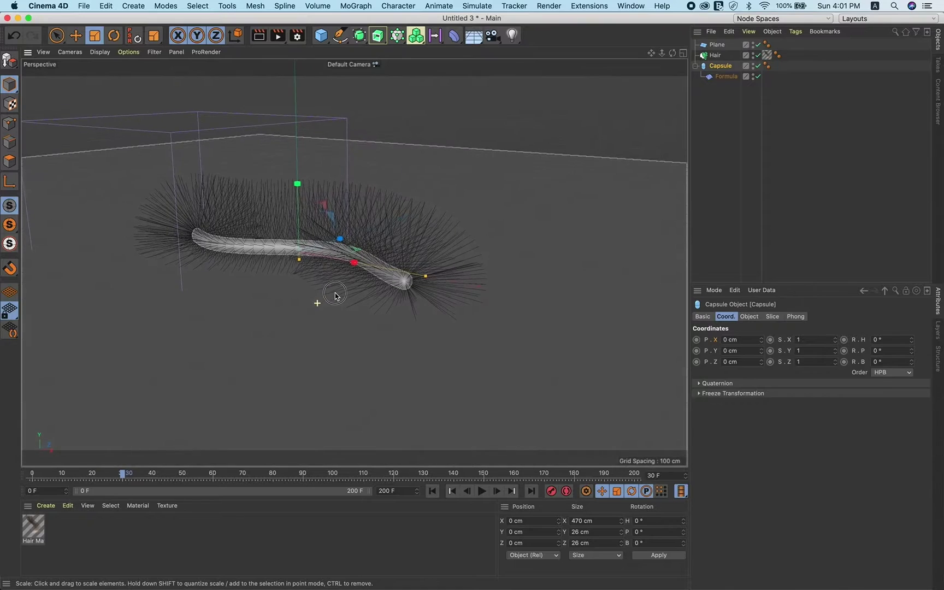
pyautogui.press('e')
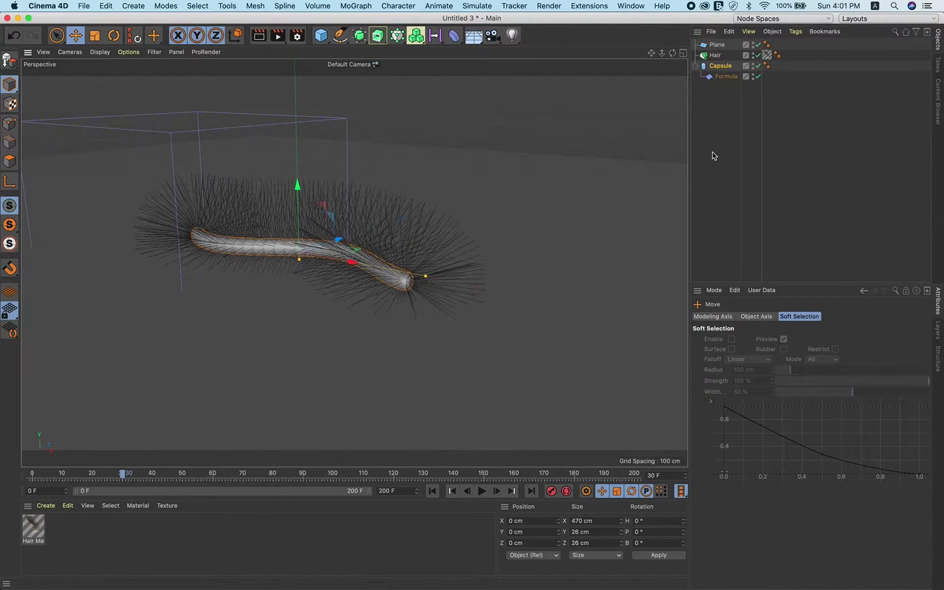
# Raise the Capsule to about Y 110 cm at frame 0, then select the floor Plane.
pyautogui.click(726, 69)
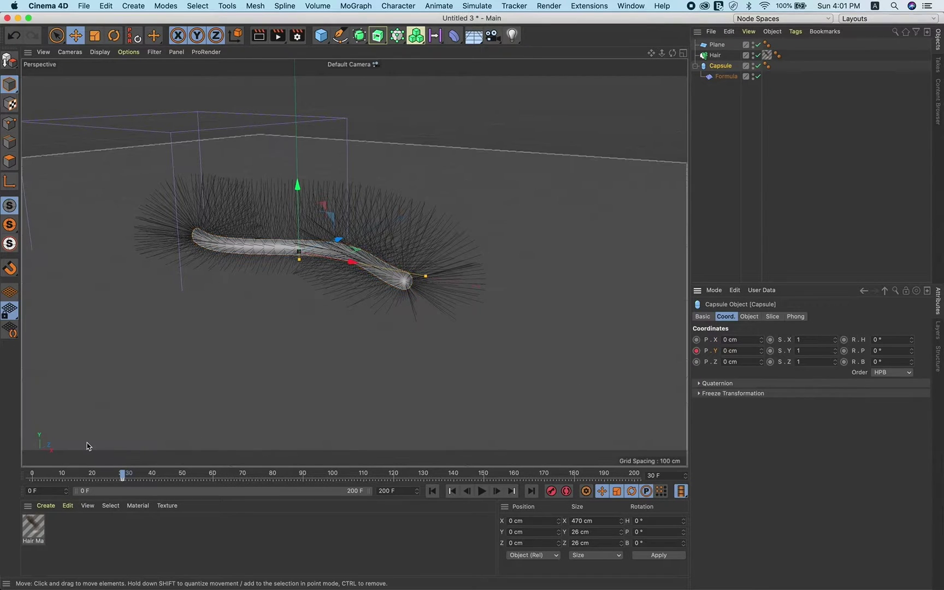
pyautogui.click(34, 475)
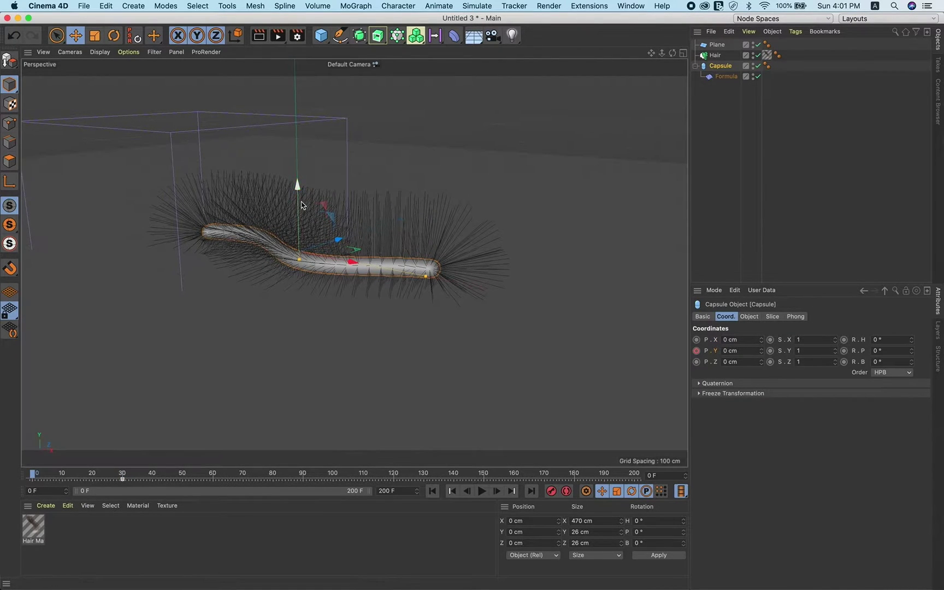
pyautogui.moveTo(299, 192); pyautogui.dragTo(316, 120)
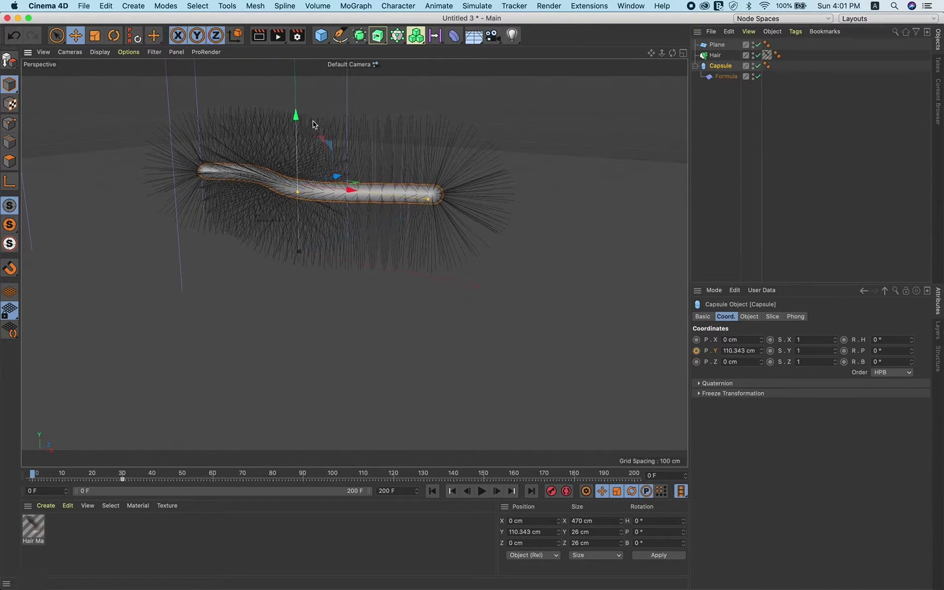
pyautogui.click(317, 236)
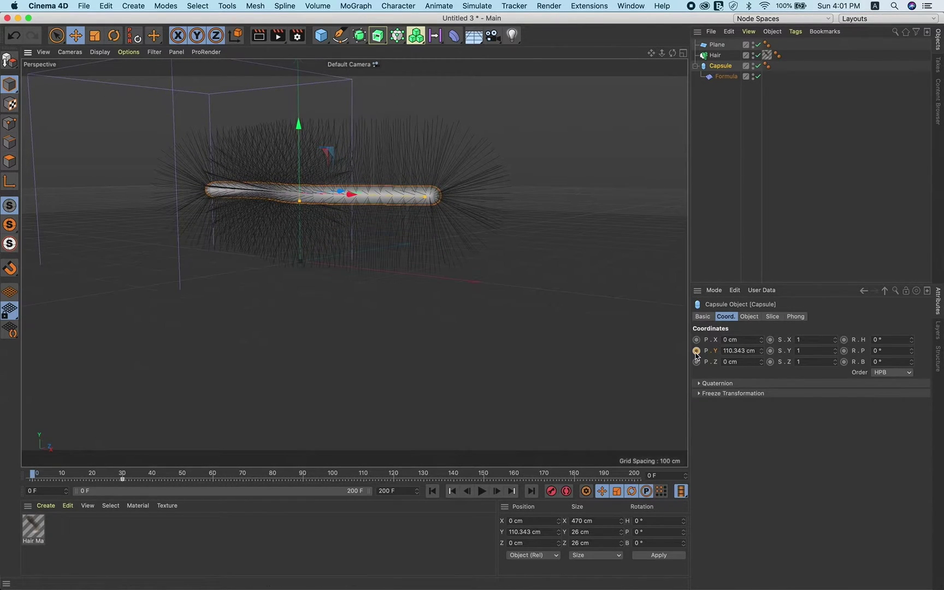
pyautogui.keyDown('alt'); pyautogui.moveTo(460, 270); pyautogui.dragTo(539, 288); pyautogui.keyUp('alt')
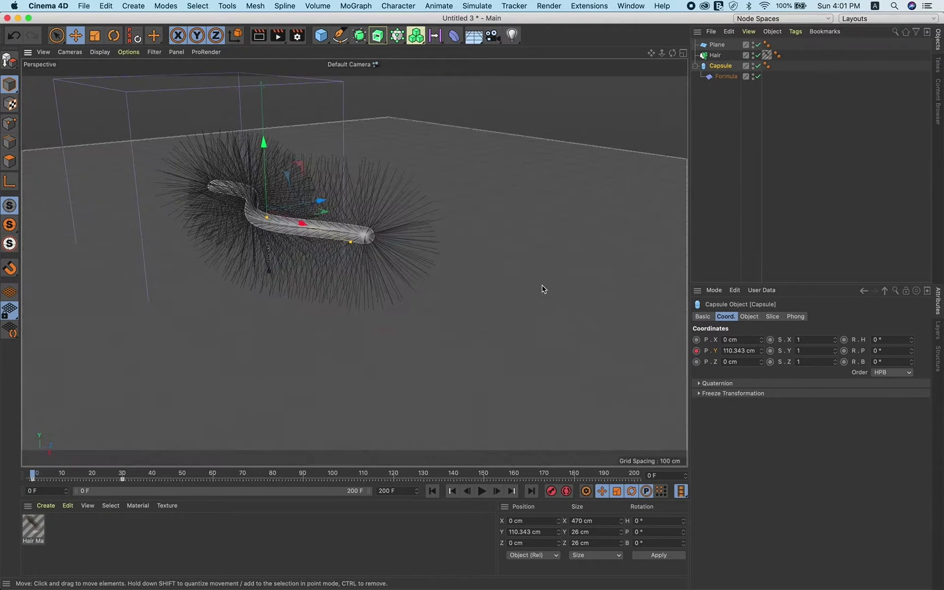
pyautogui.click(539, 289)
# Add a Hair Collider tag to the floor Plane.
pyautogui.rightClick(719, 47)
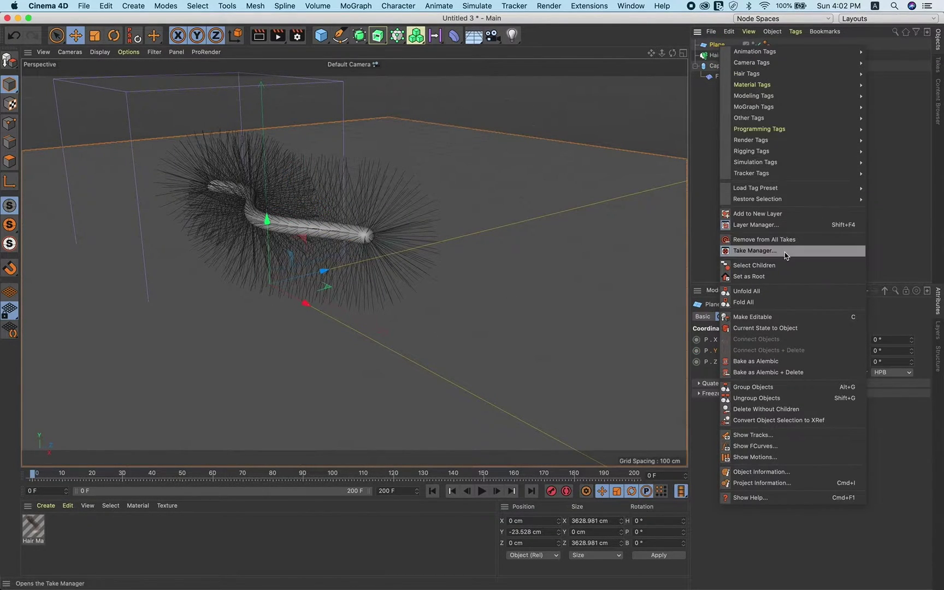
pyautogui.moveTo(775, 140)
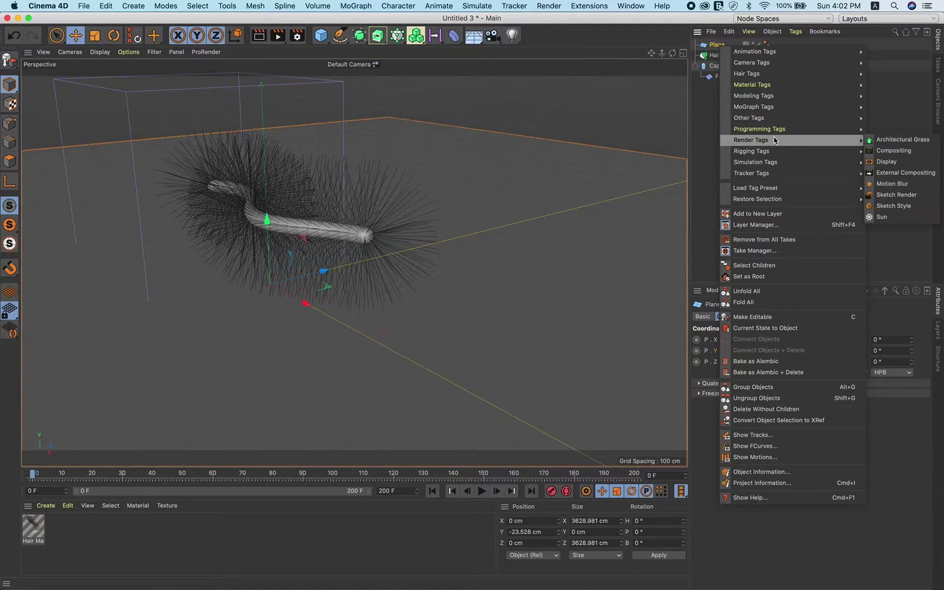
pyautogui.moveTo(767, 77)
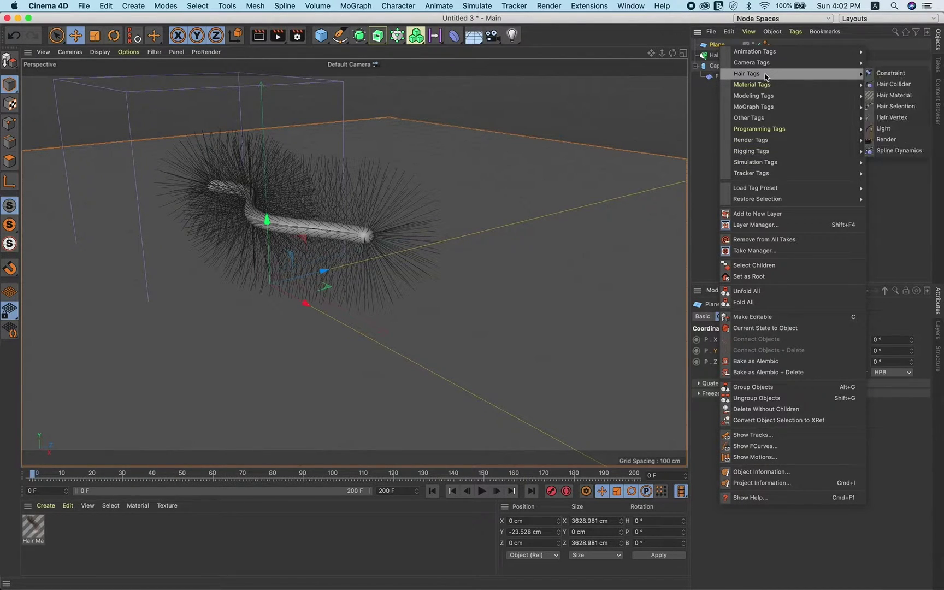
pyautogui.click(894, 85)
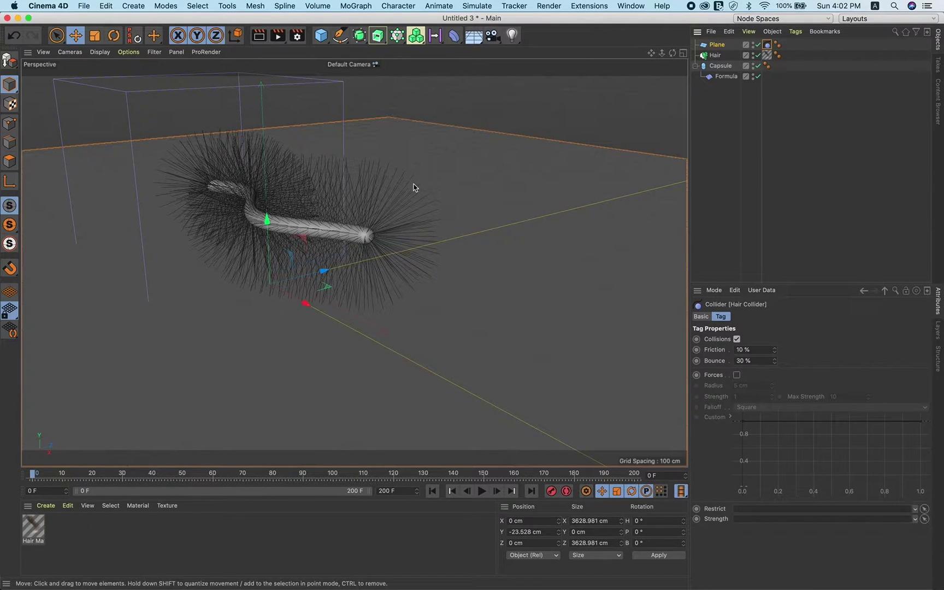
# Play the simulation to check the hair draping, then select the Capsule at frame 30.
pyautogui.keyDown('alt'); pyautogui.moveTo(489, 300); pyautogui.dragTo(339, 324); pyautogui.keyUp('alt')
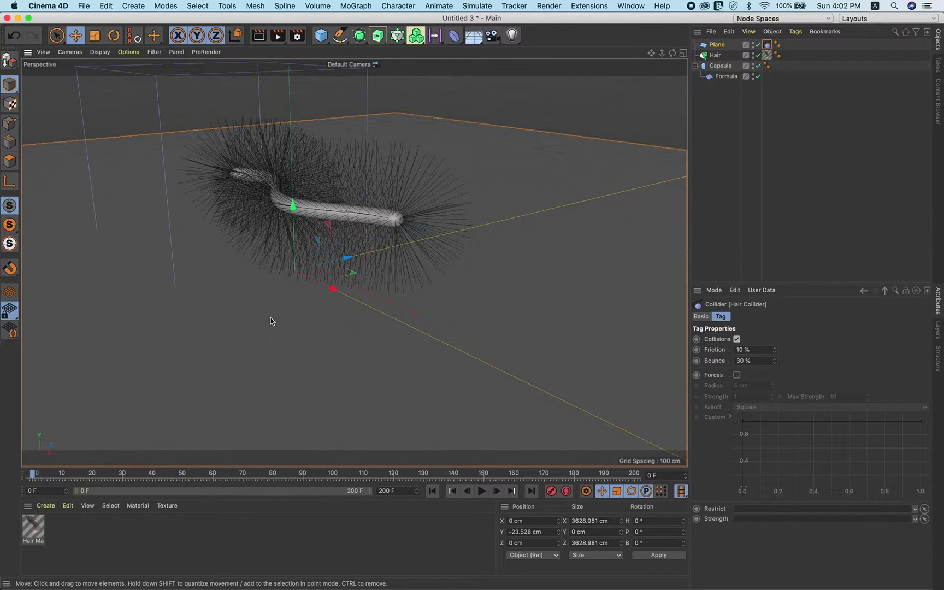
pyautogui.click(482, 493)
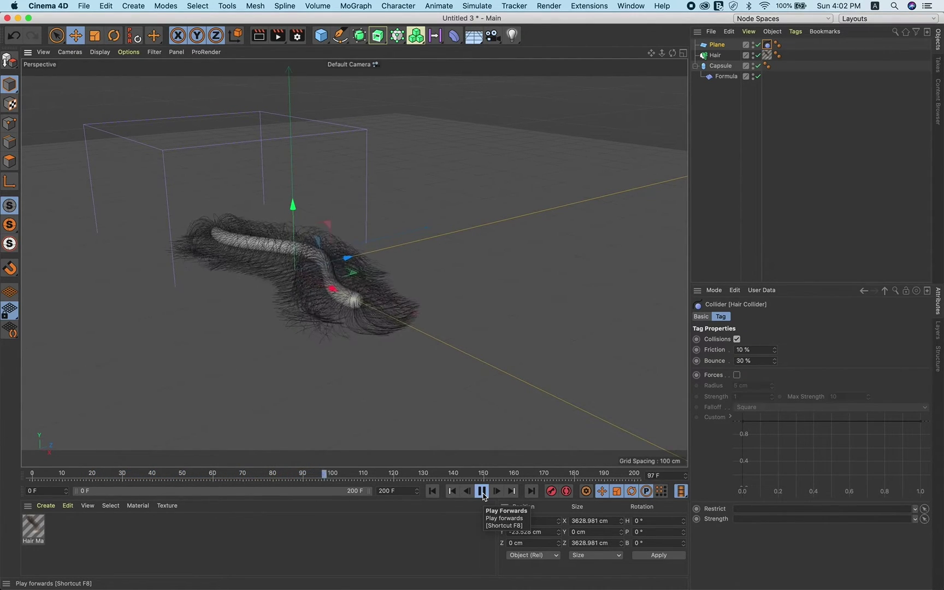
pyautogui.click(482, 492)
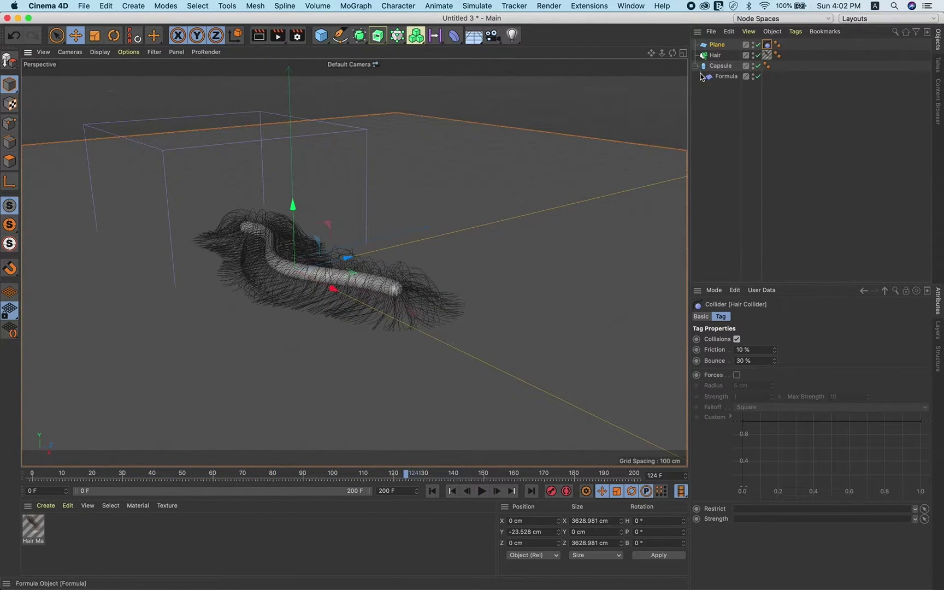
pyautogui.click(720, 66)
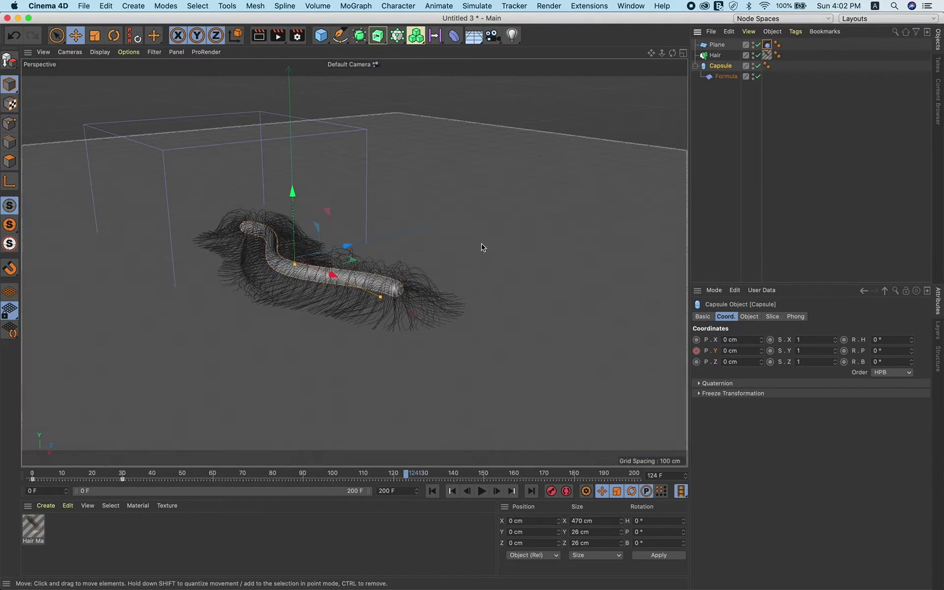
pyautogui.click(123, 478)
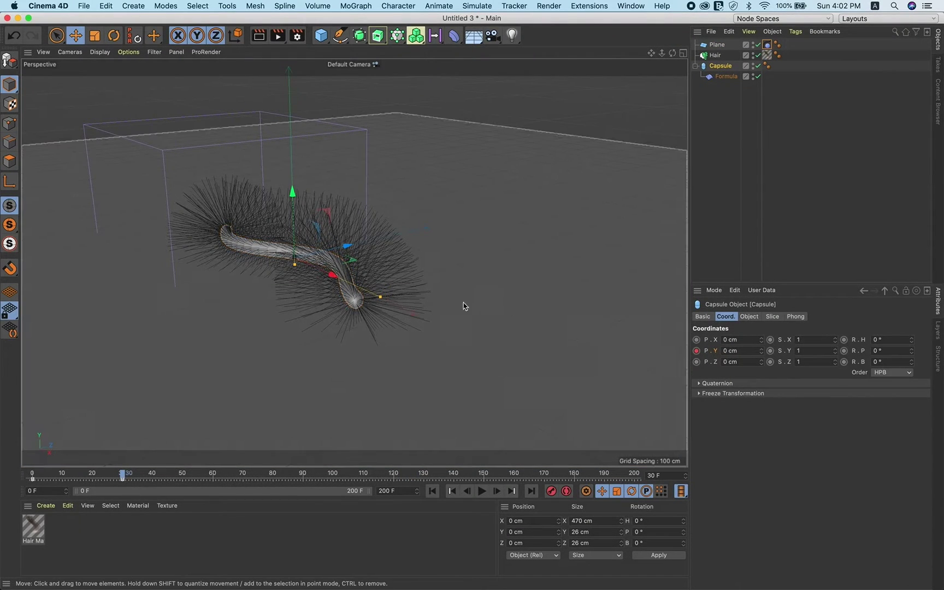
pyautogui.keyDown('alt'); pyautogui.moveTo(463, 306); pyautogui.dragTo(354, 327); pyautogui.keyUp('alt')
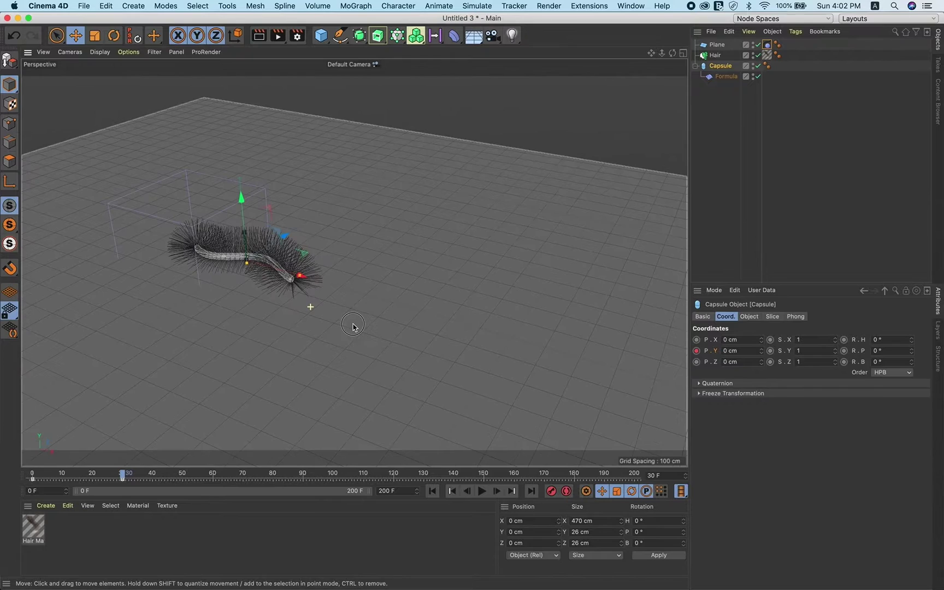
# At frame 200, move the Capsule along X to 1200 cm.
pyautogui.click(636, 477)
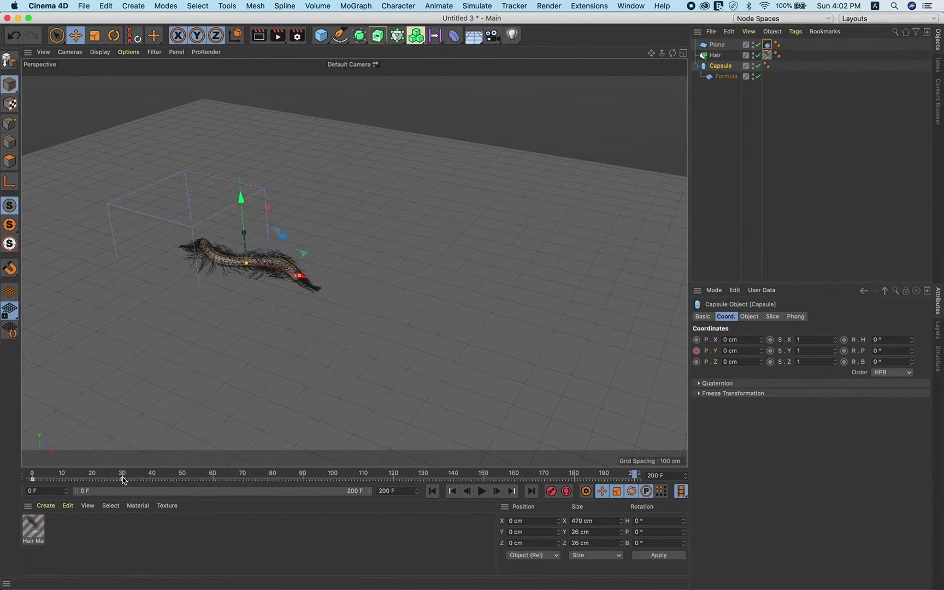
pyautogui.click(122, 477)
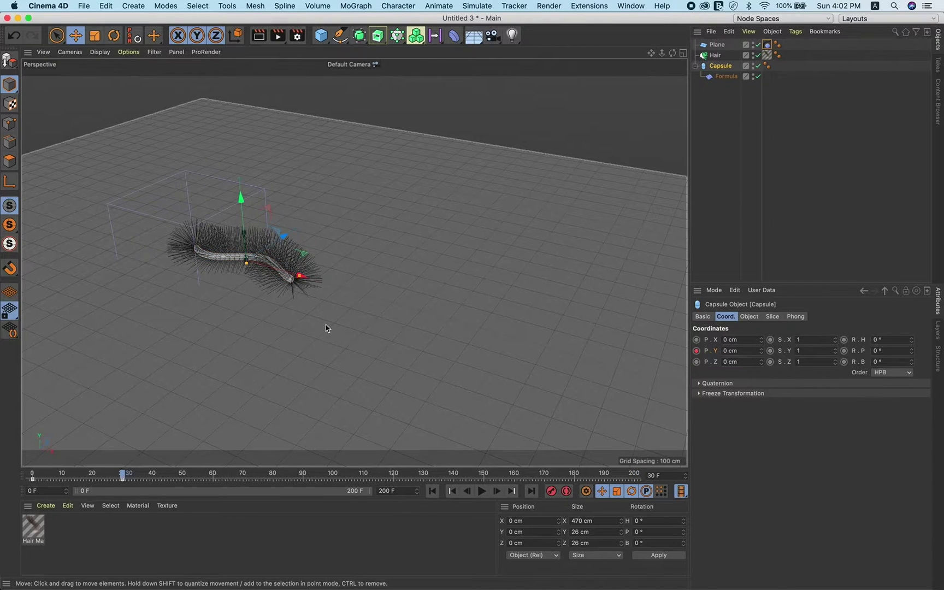
pyautogui.keyDown('alt'); pyautogui.moveTo(326, 329); pyautogui.dragTo(295, 344); pyautogui.keyUp('alt')
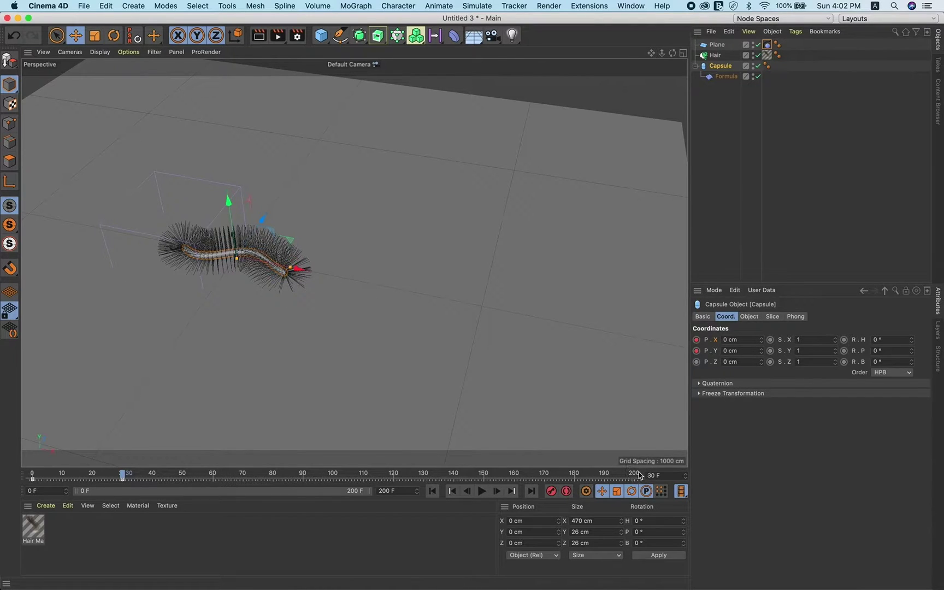
pyautogui.click(636, 474)
pyautogui.keyDown('alt'); pyautogui.moveTo(469, 426); pyautogui.dragTo(371, 327); pyautogui.keyUp('alt')
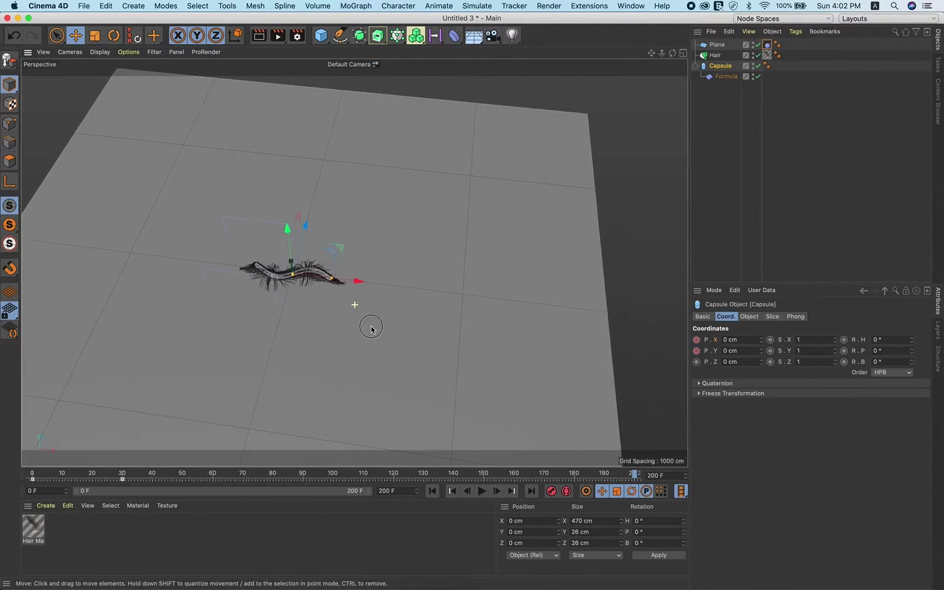
pyautogui.moveTo(359, 281); pyautogui.dragTo(544, 316)
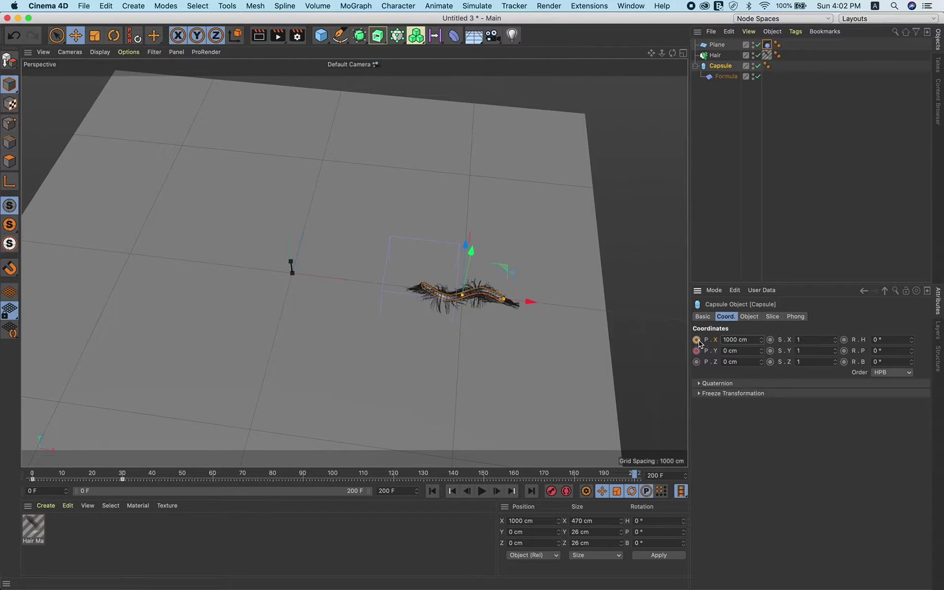
pyautogui.scroll(8, 484, 292)
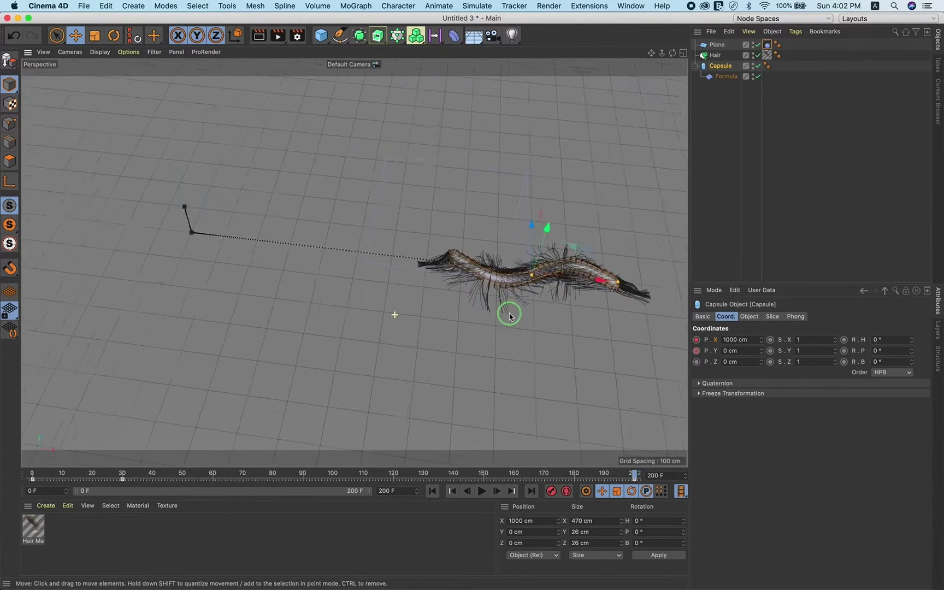
pyautogui.moveTo(554, 327)
pyautogui.keyDown('alt'); pyautogui.mouseDown()
pyautogui.moveTo(478, 358)
pyautogui.moveTo(478, 320)
pyautogui.moveTo(502, 320)
pyautogui.moveTo(392, 308)
pyautogui.moveTo(567, 326)
pyautogui.mouseUp(); pyautogui.keyUp('alt')
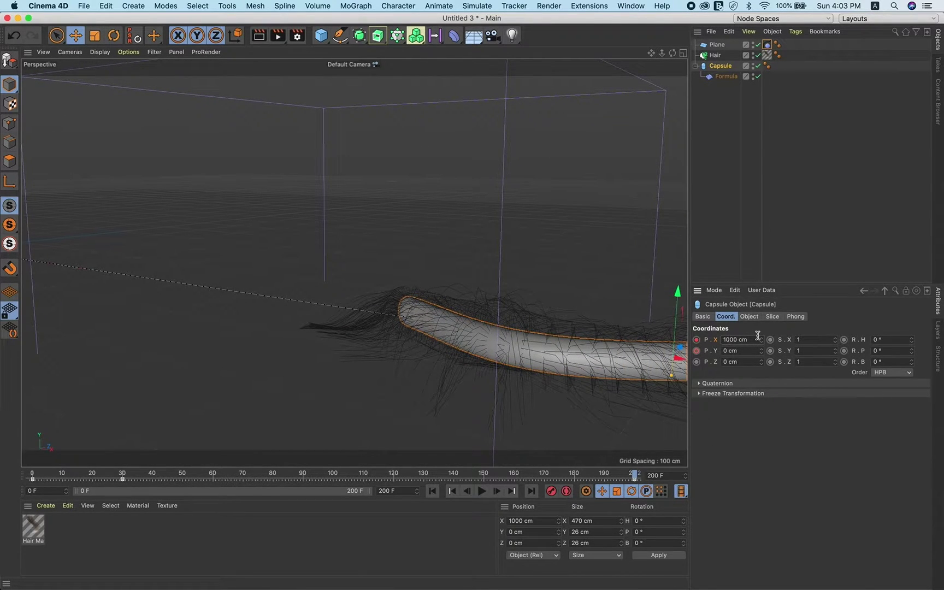
pyautogui.press('Return')
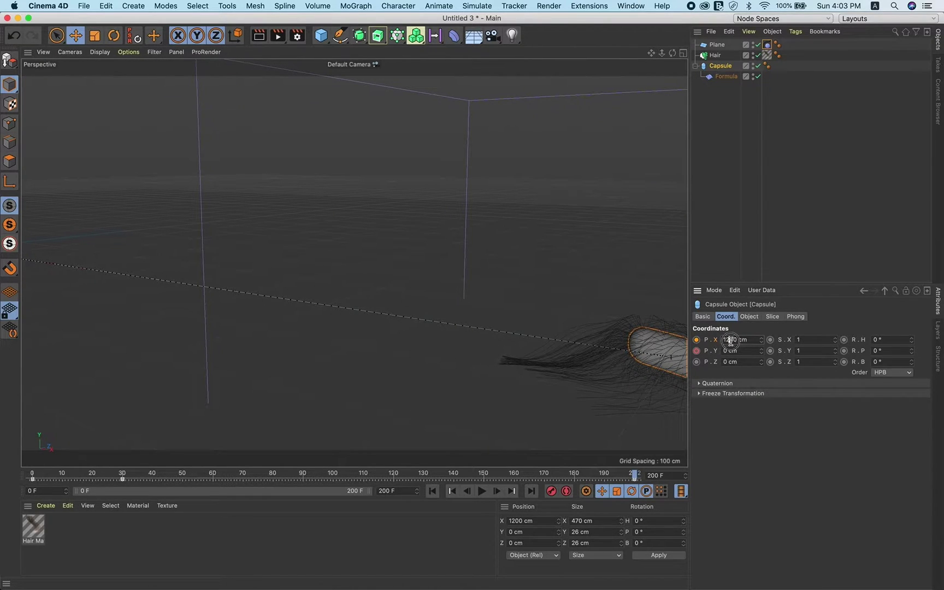
# Set the Capsule's X position to 1300 cm and play the travel from frame 0.
pyautogui.doubleClick(753, 337)
pyautogui.write('1300')
pyautogui.press('Return')
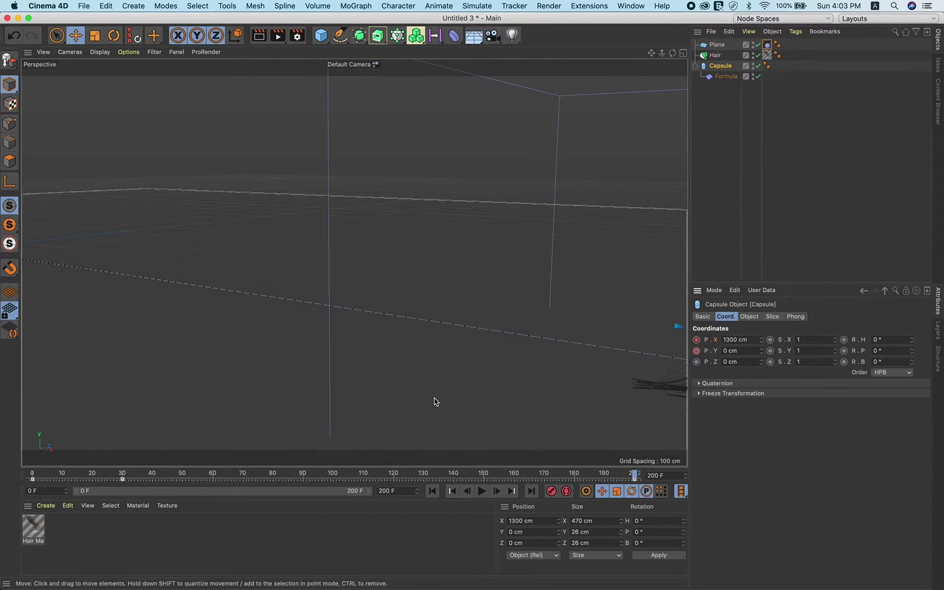
pyautogui.click(432, 491)
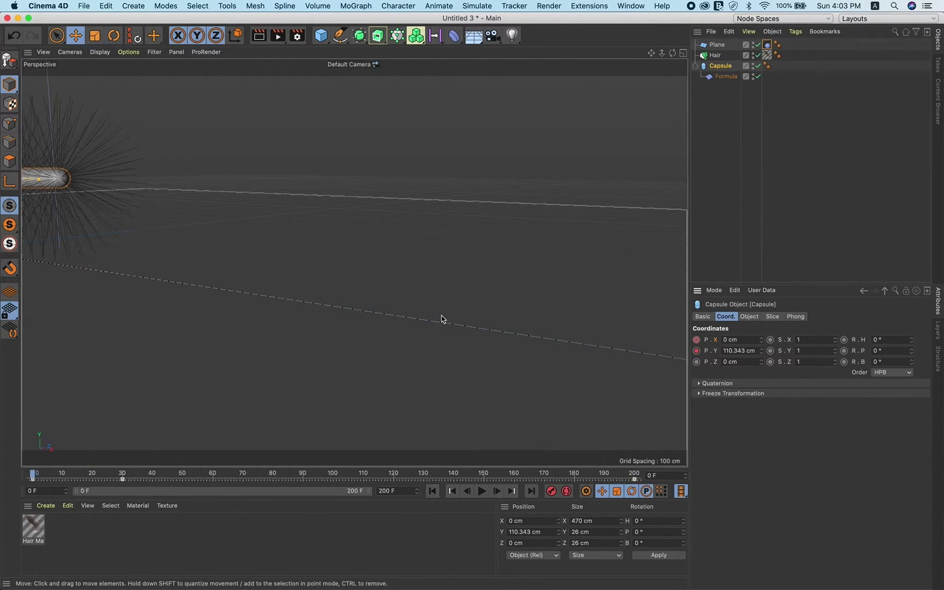
pyautogui.moveTo(431, 318); pyautogui.dragTo(445, 414)
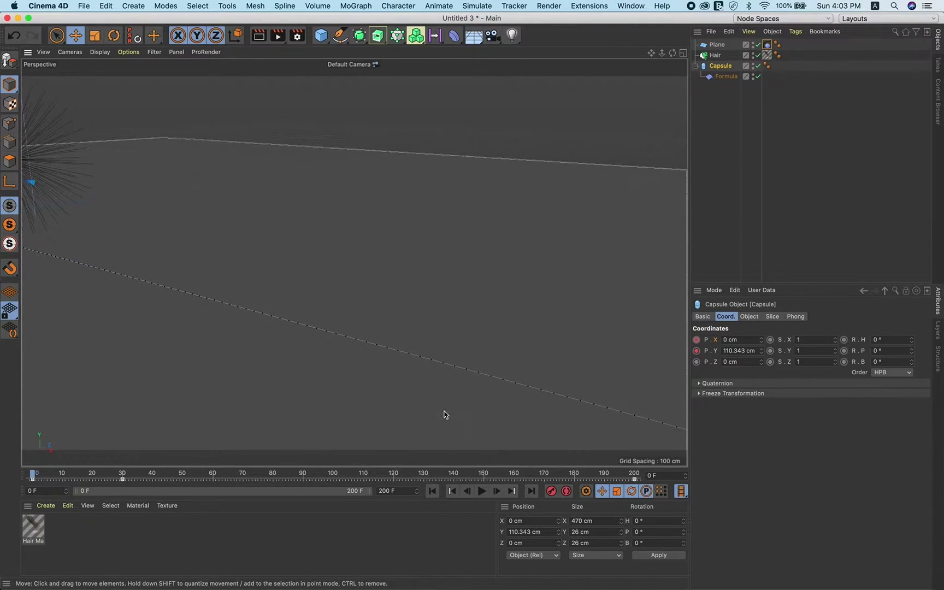
pyautogui.click(482, 492)
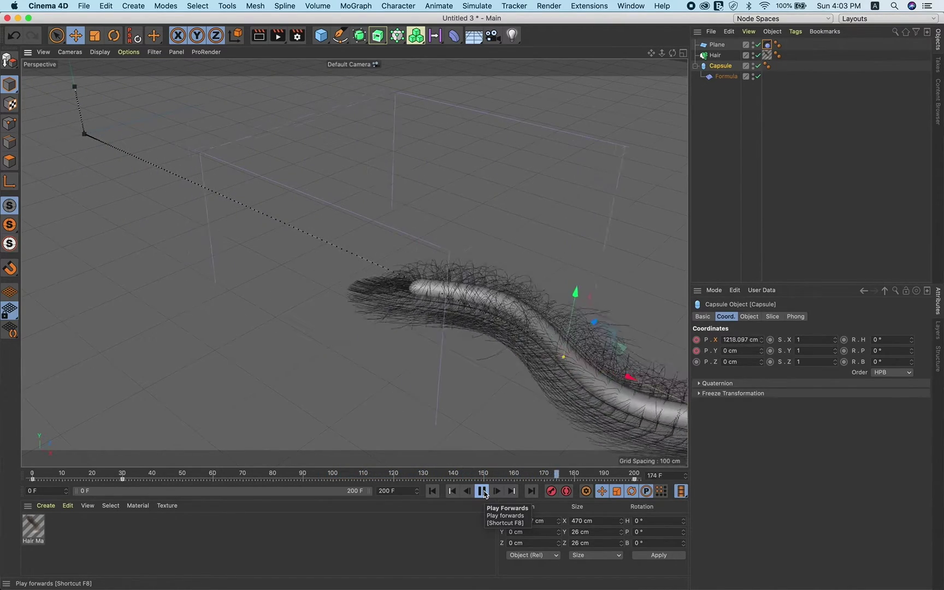
# At frame 200, push the Capsule's X position to 1600 cm, then rewind to the start.
pyautogui.click(482, 491)
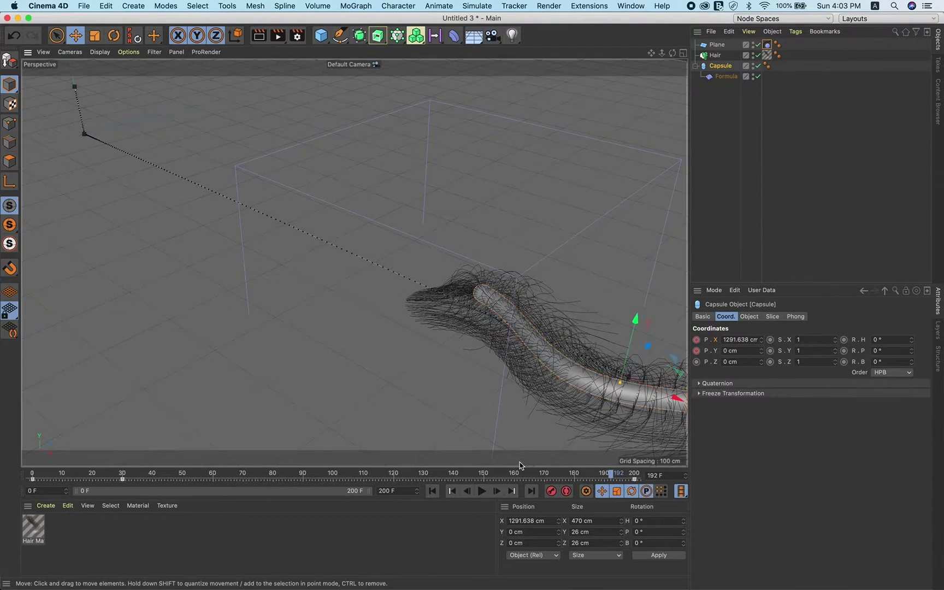
pyautogui.moveTo(622, 477); pyautogui.dragTo(635, 475)
pyautogui.scroll(-5, 502, 337)
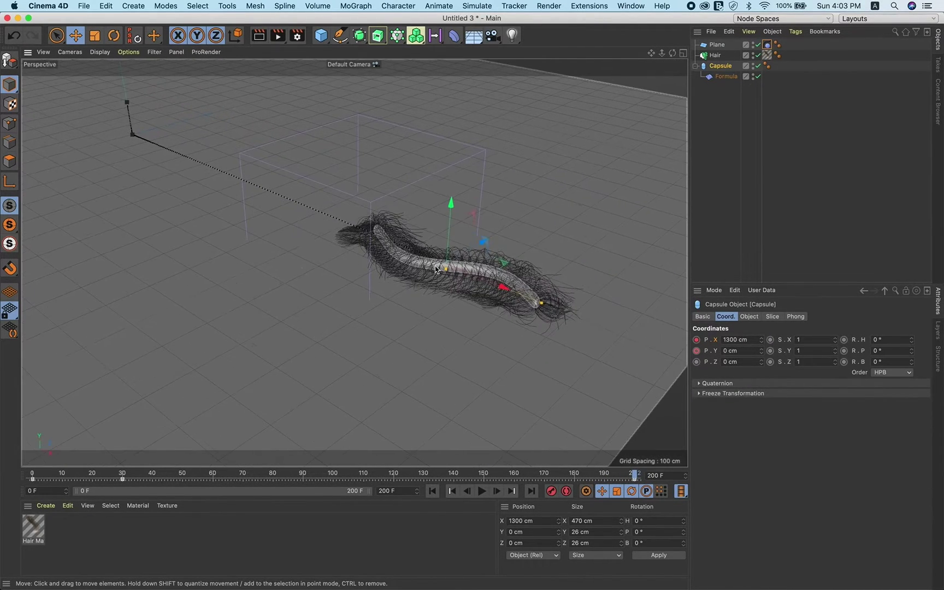
pyautogui.scroll(-2, 436, 269)
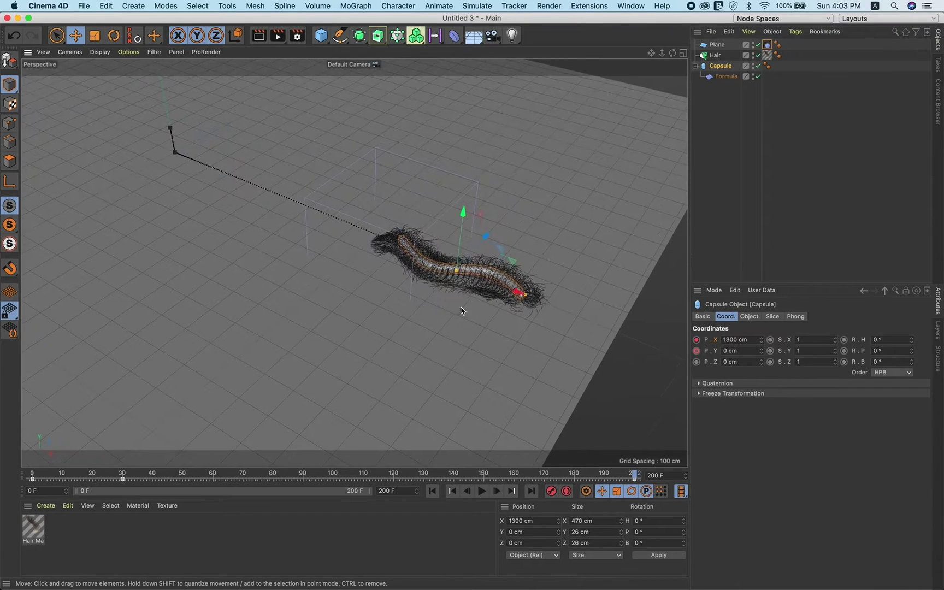
pyautogui.moveTo(533, 300); pyautogui.dragTo(640, 343)
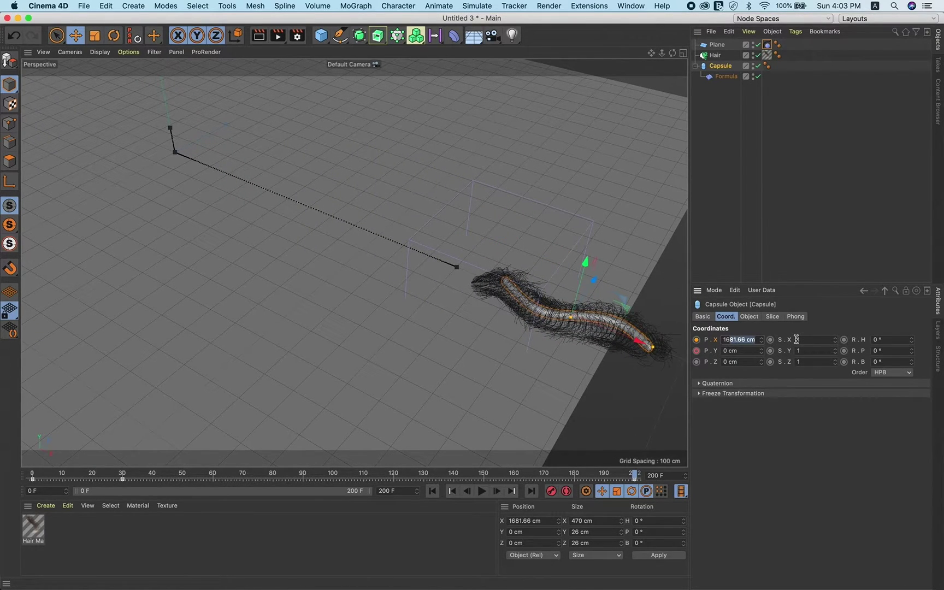
pyautogui.write('1600')
pyautogui.press('Return')
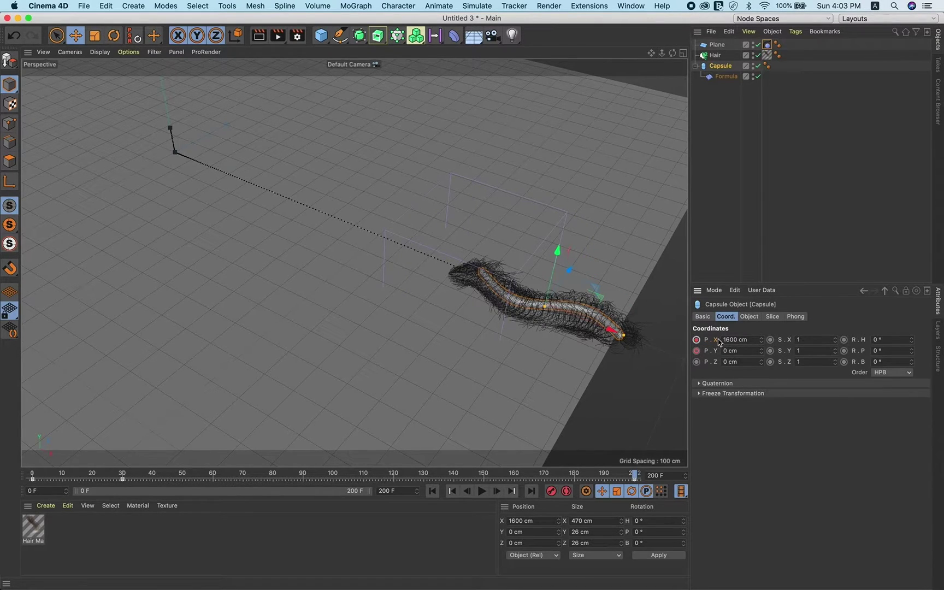
pyautogui.scroll(-2, 520, 305)
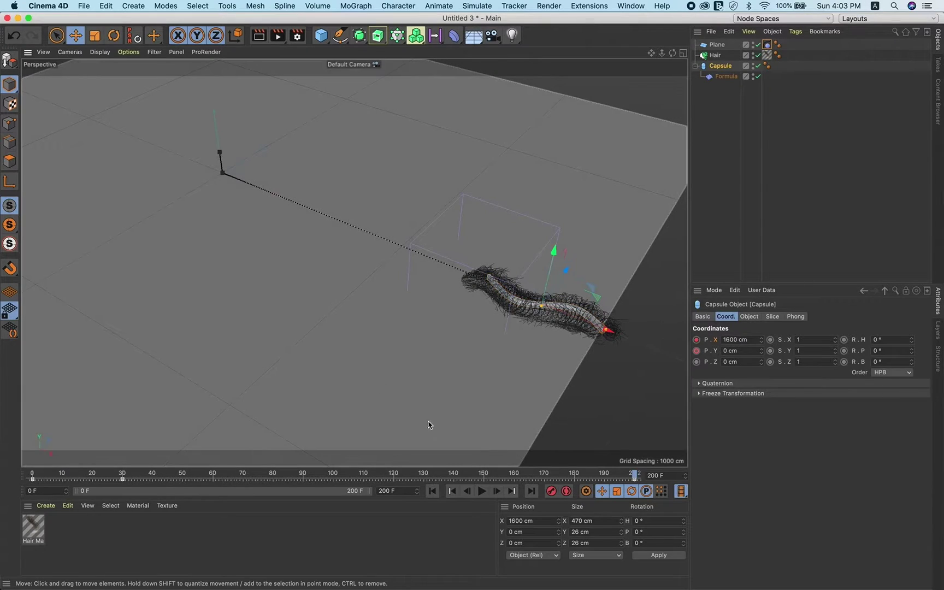
pyautogui.scroll(3, 430, 296)
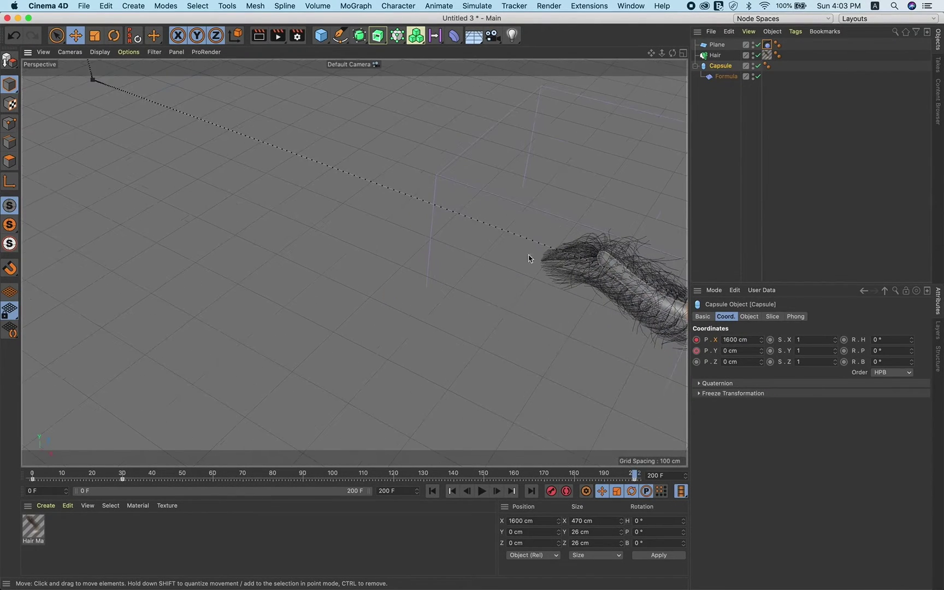
pyautogui.scroll(3, 500, 243)
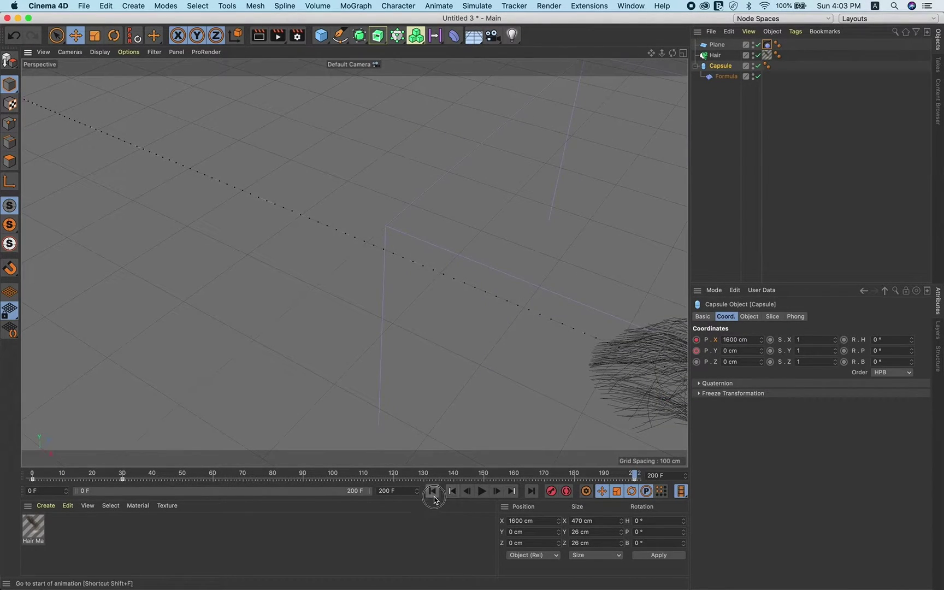
pyautogui.click(432, 492)
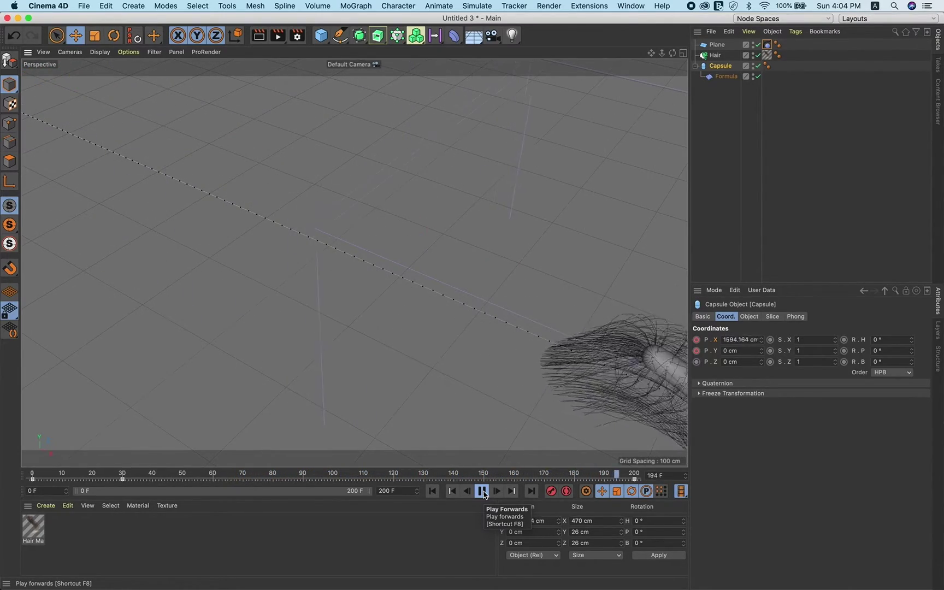
# Check frame 200, pan along the worm's path, then replay and pause at frame 121.
pyautogui.click(482, 491)
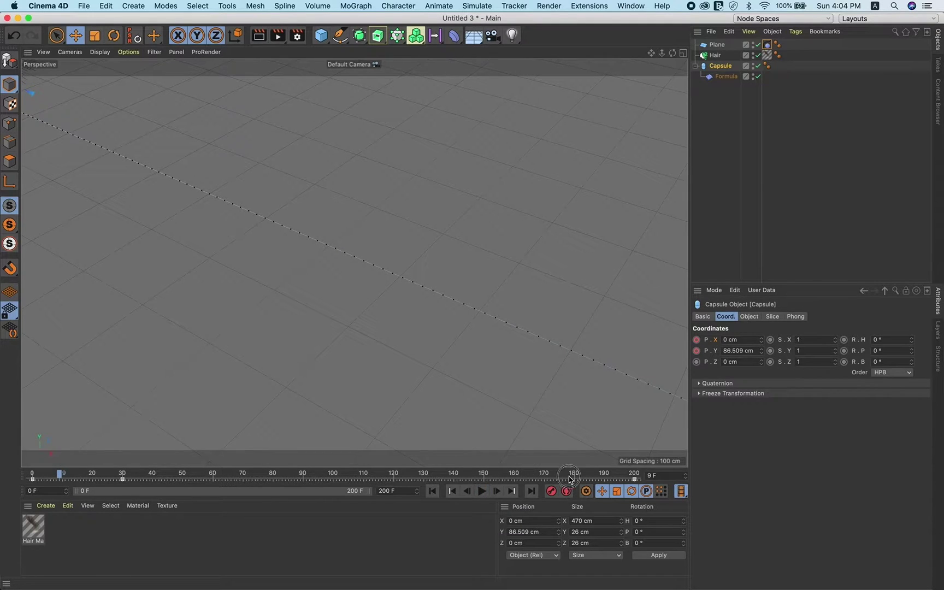
pyautogui.moveTo(607, 480); pyautogui.dragTo(635, 480)
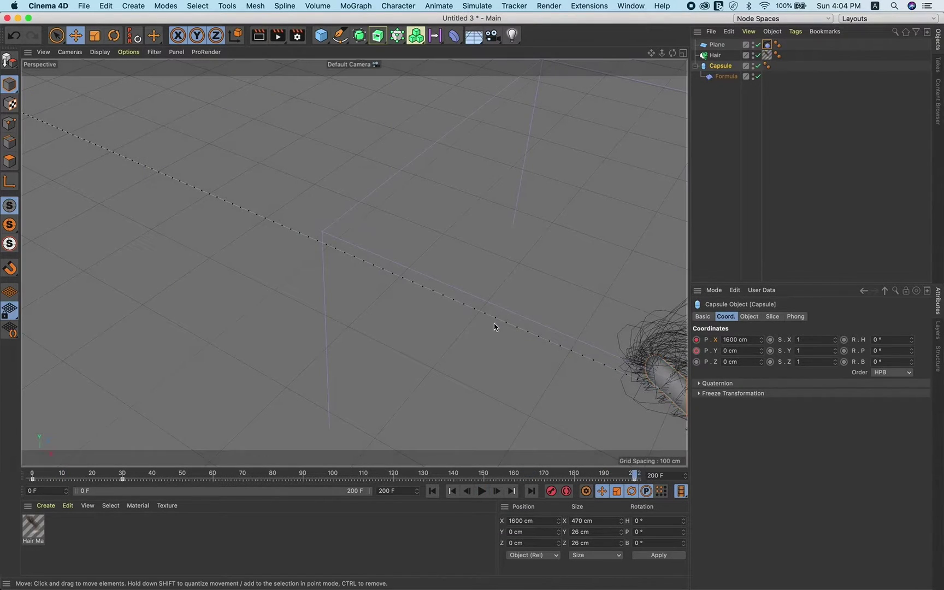
pyautogui.keyDown('alt'); pyautogui.moveTo(477, 323); pyautogui.dragTo(514, 483); pyautogui.keyUp('alt')
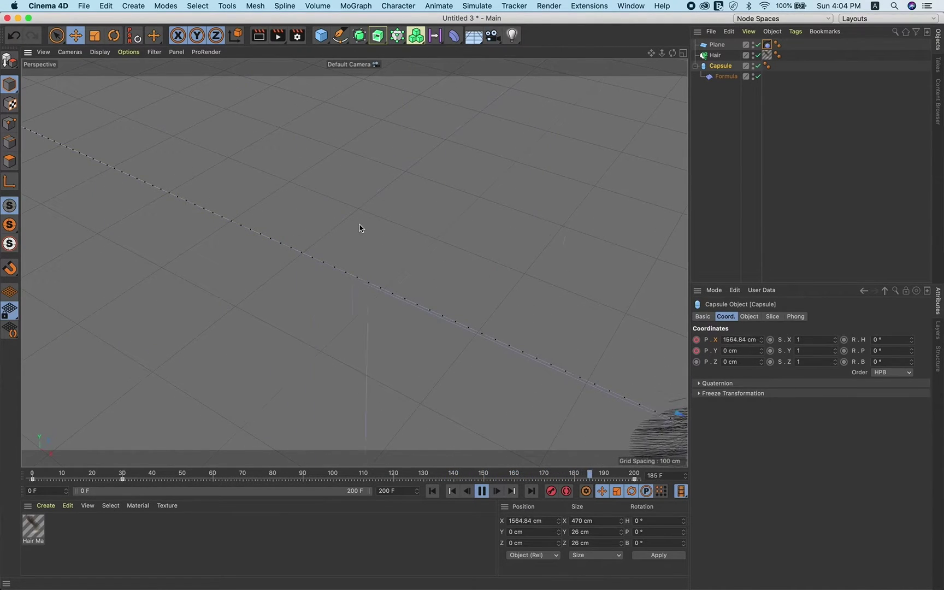
pyautogui.click(705, 202)
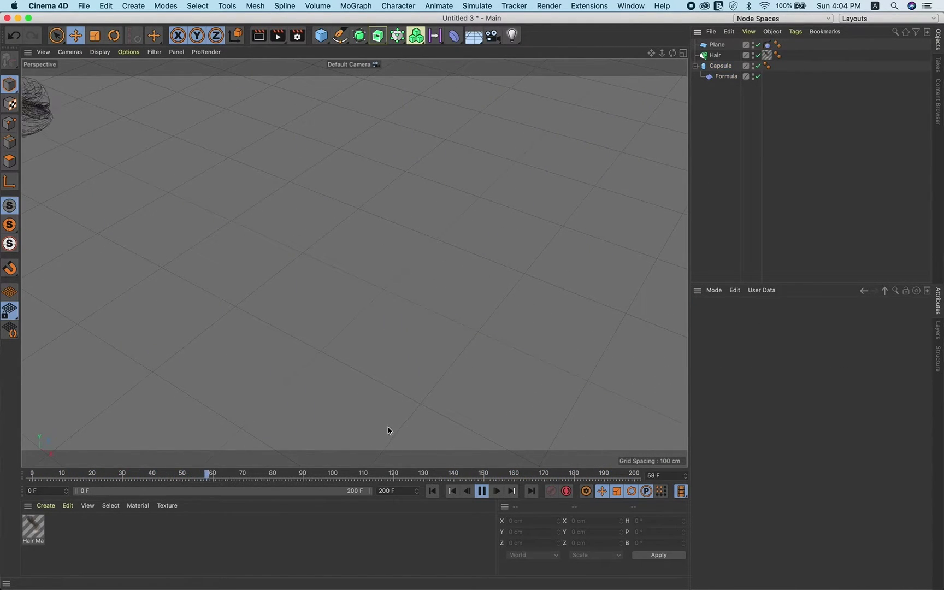
pyautogui.click(482, 491)
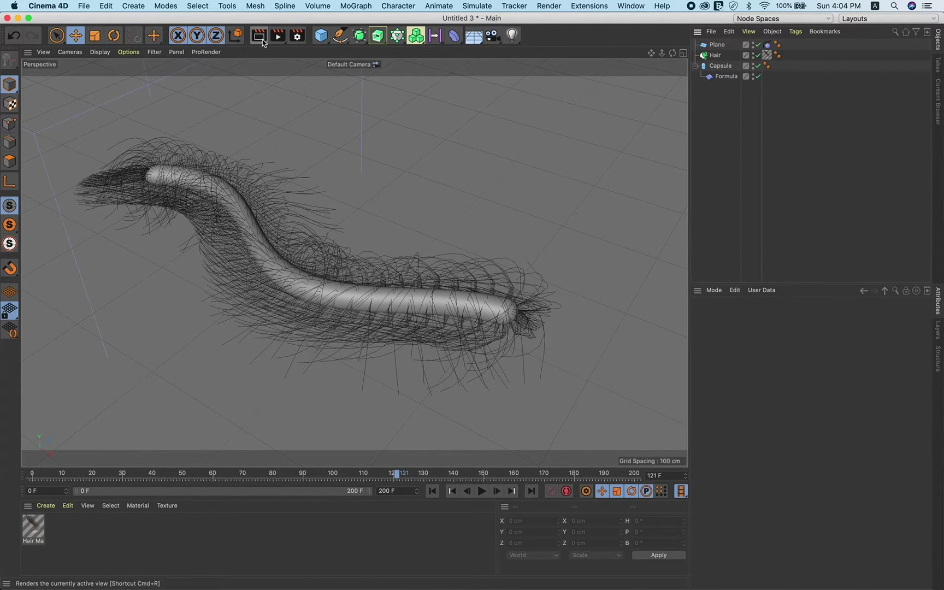
# Raise the render settings' anti-aliasing quality to Best.
pyautogui.click(298, 37)
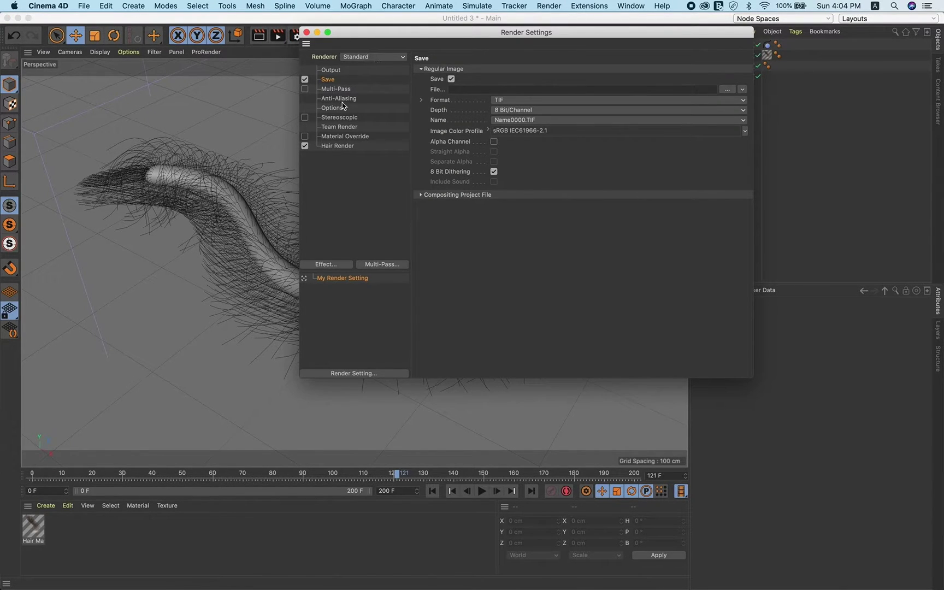
pyautogui.click(343, 100)
pyautogui.click(536, 69)
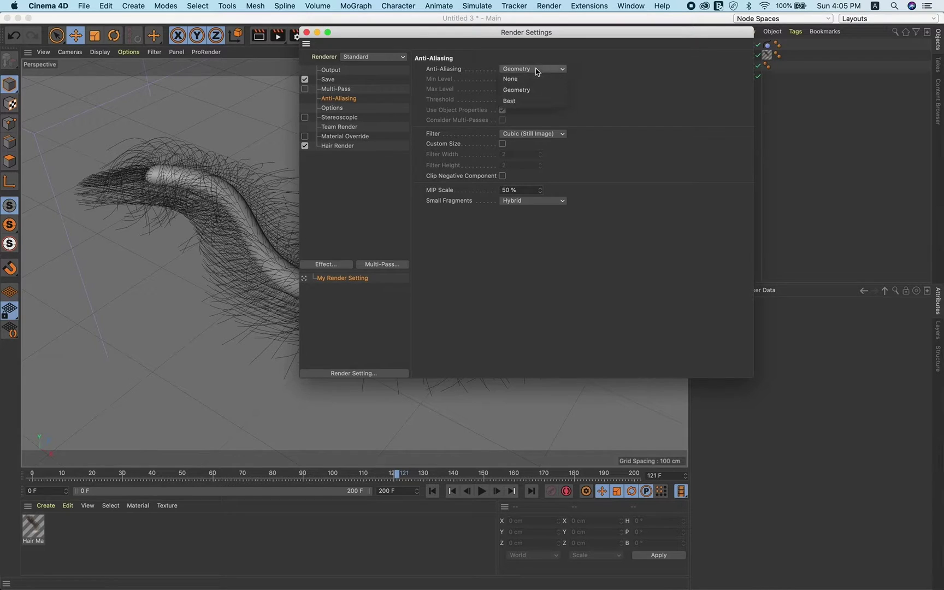
pyautogui.click(529, 102)
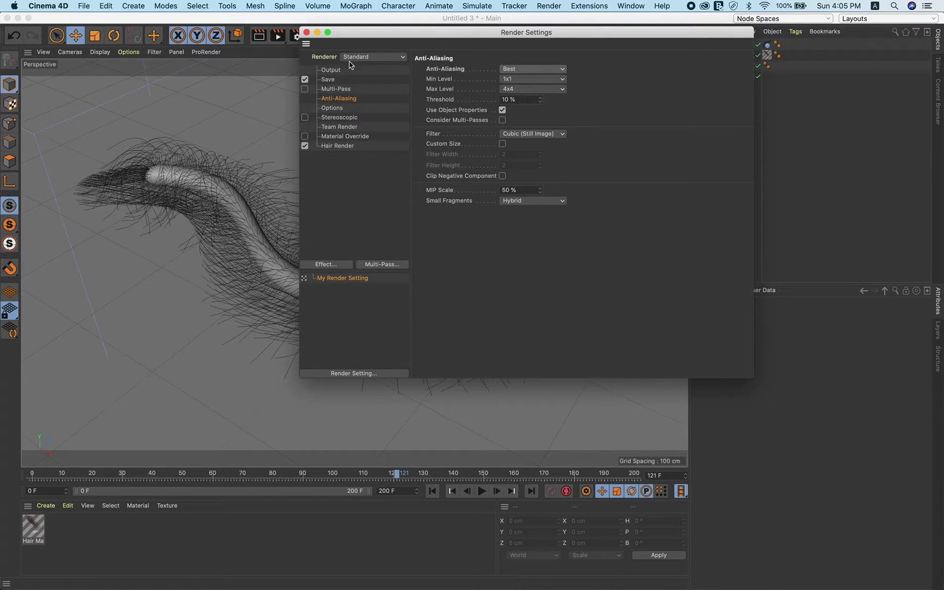
# Render the view to preview the furry worm, then open the Hair Mat material.
pyautogui.click(307, 32)
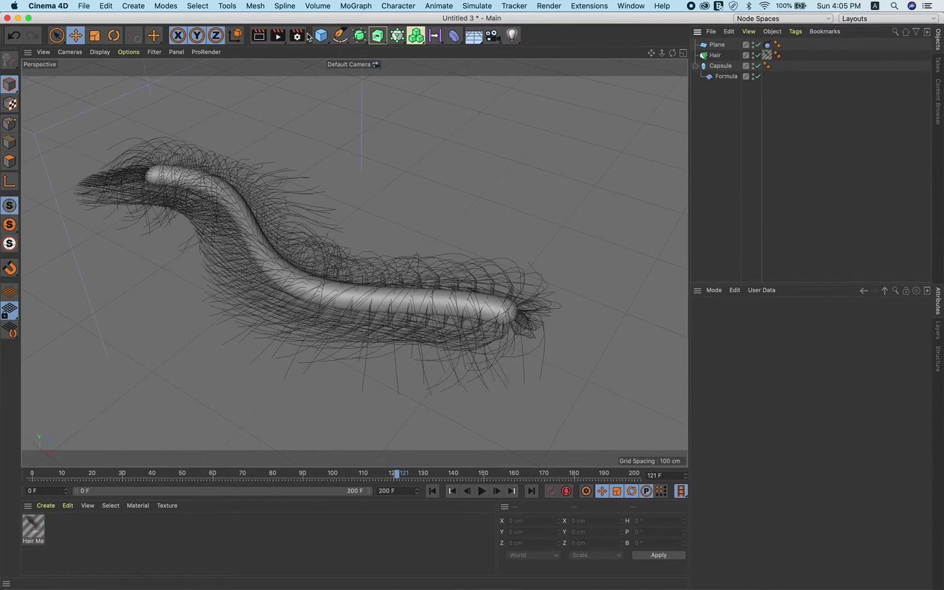
pyautogui.click(256, 37)
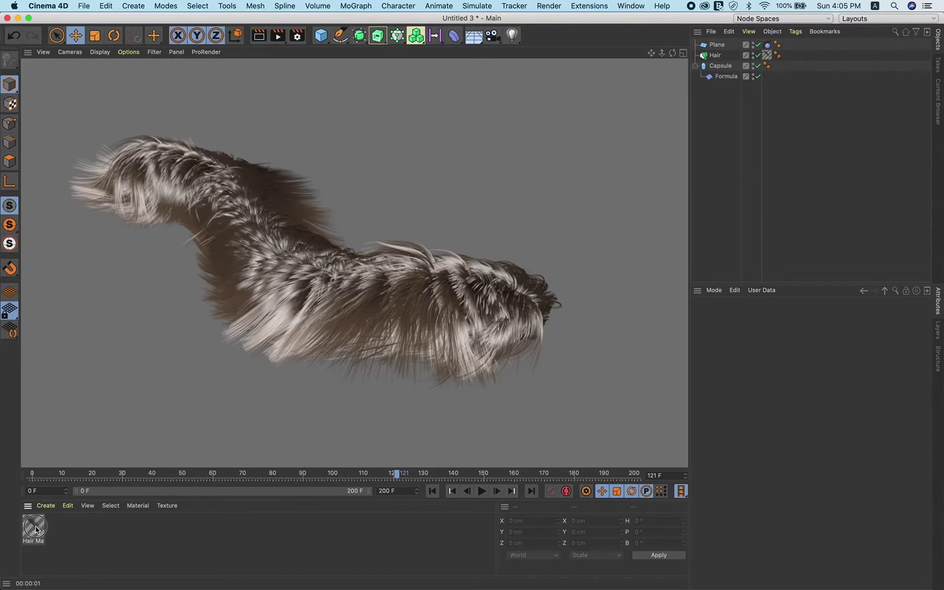
pyautogui.doubleClick(34, 527)
# Move the dark gradient stop to 59% and add a white stop near the root end.
pyautogui.moveTo(335, 73); pyautogui.dragTo(526, 73)
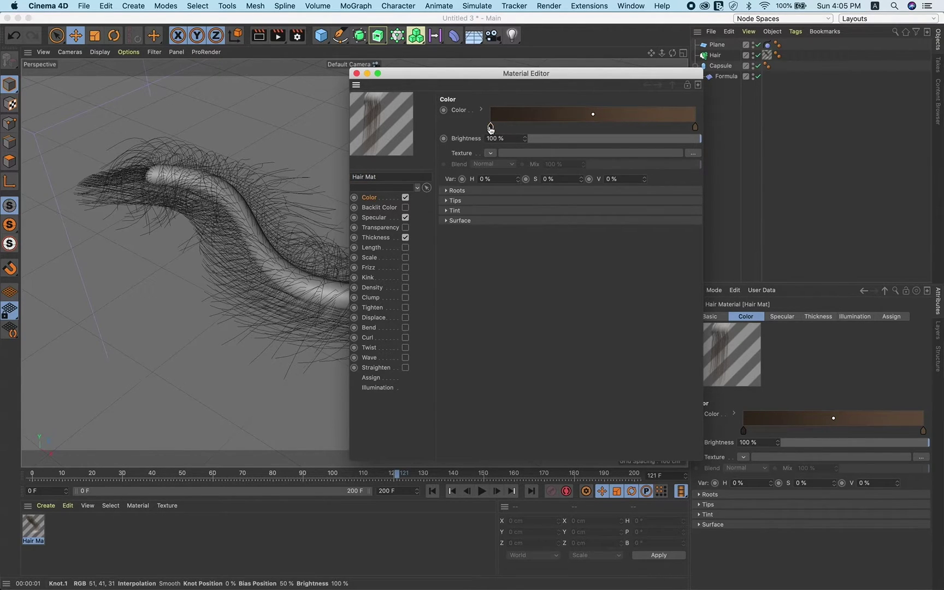
pyautogui.moveTo(490, 127); pyautogui.dragTo(612, 128)
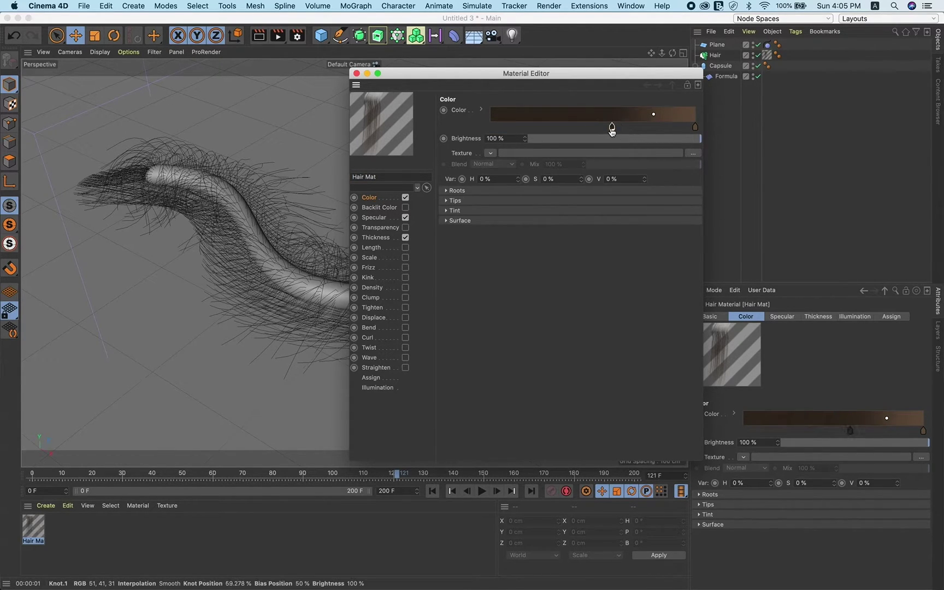
pyautogui.click(510, 128)
pyautogui.doubleClick(509, 128)
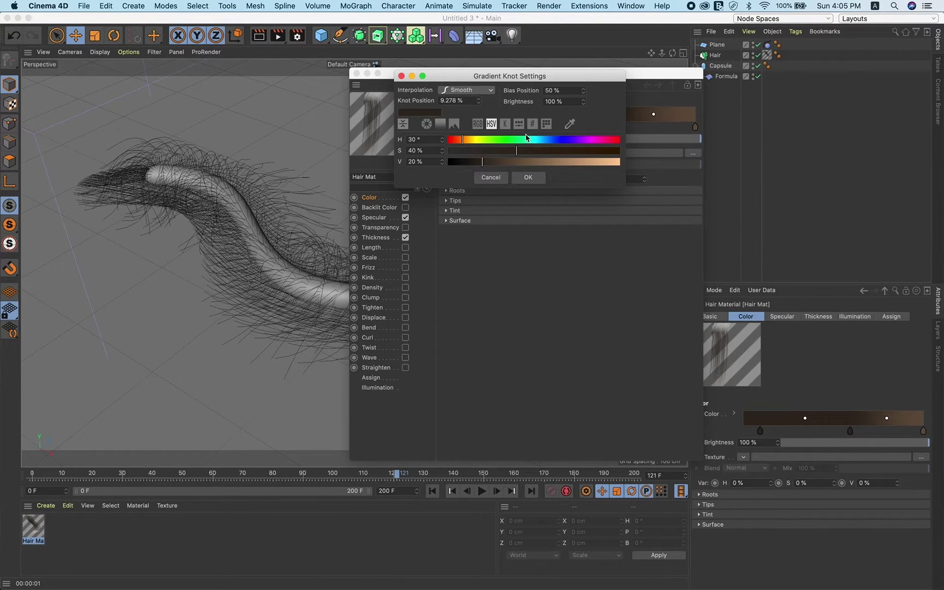
pyautogui.moveTo(517, 150); pyautogui.dragTo(616, 161)
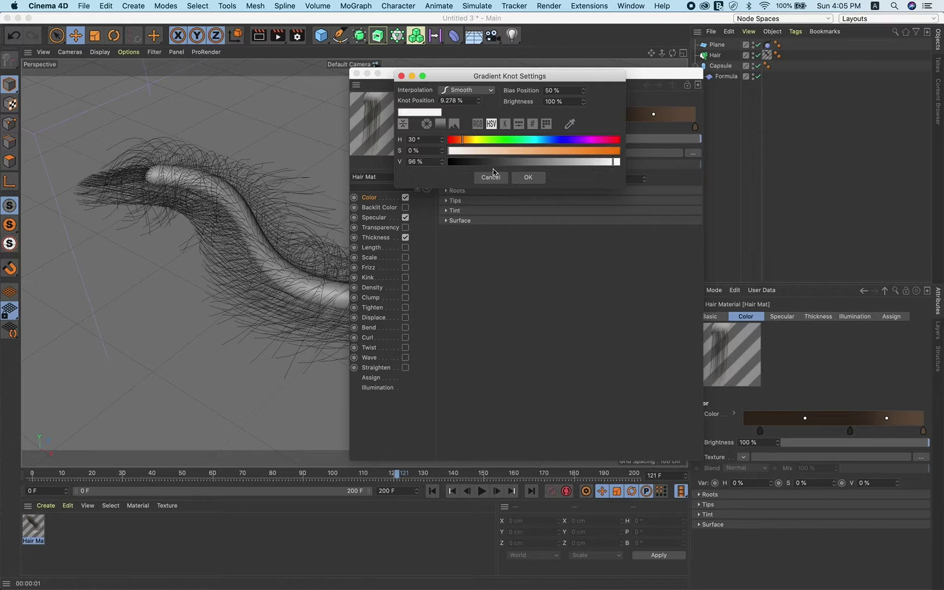
pyautogui.click(543, 180)
# Turn the dark brown stop into vivid green and move it near the tip.
pyautogui.click(499, 128)
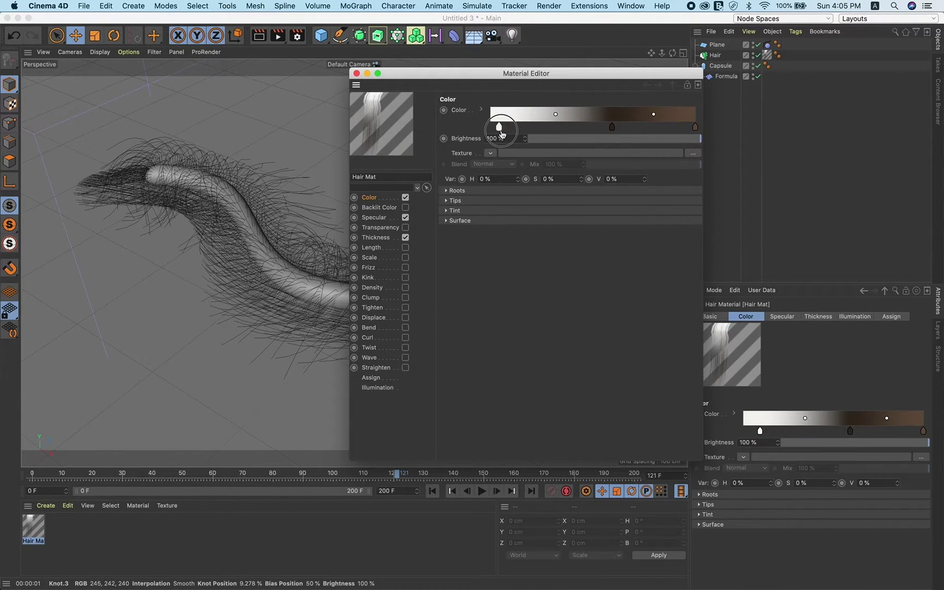
pyautogui.click(613, 130)
pyautogui.doubleClick(613, 130)
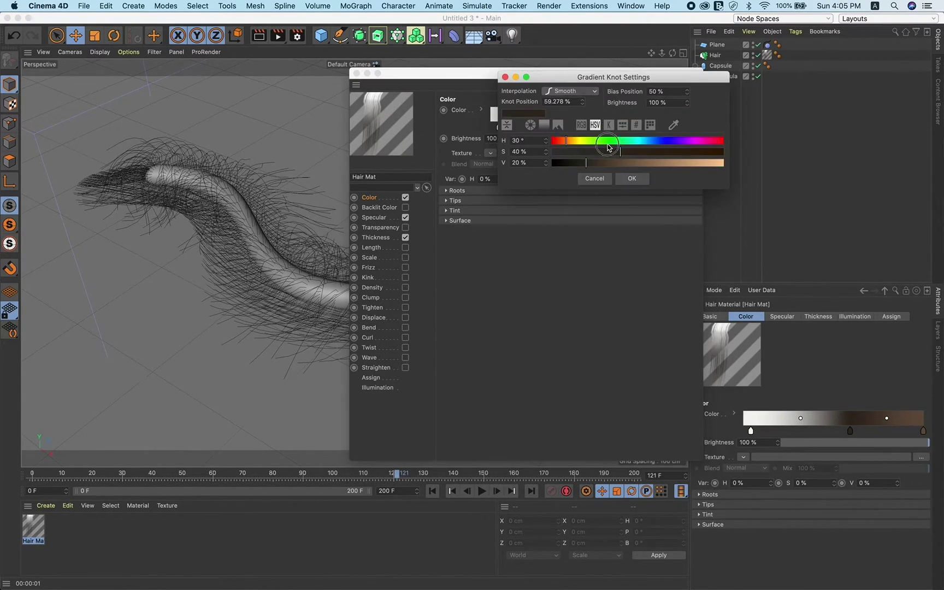
pyautogui.click(608, 143)
pyautogui.moveTo(618, 163); pyautogui.dragTo(706, 164)
pyautogui.click(705, 153)
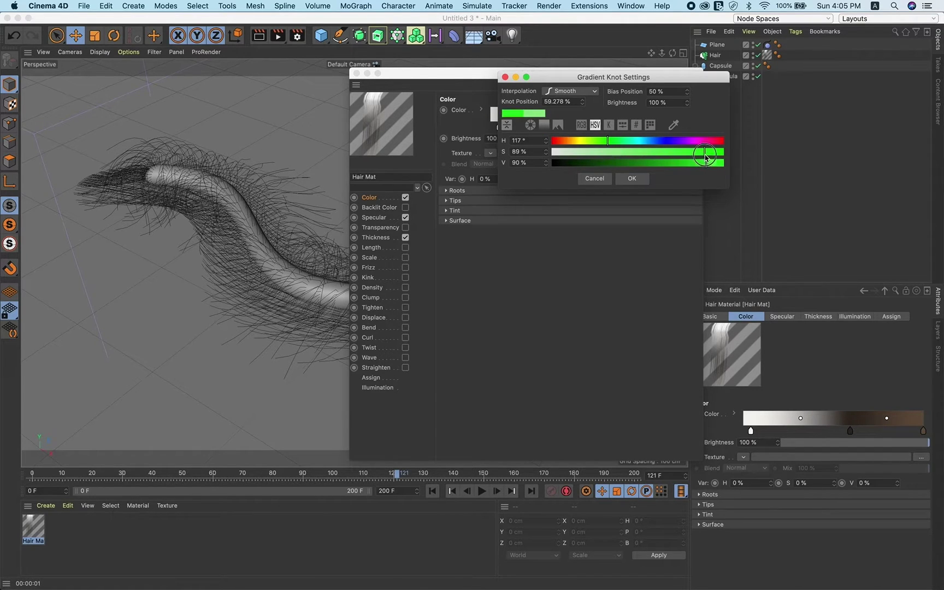
pyautogui.click(632, 178)
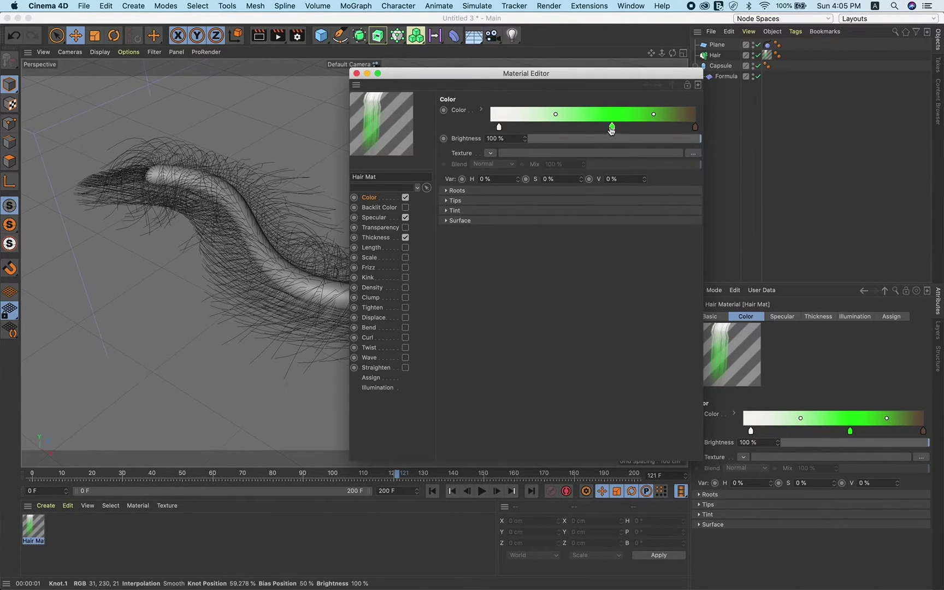
pyautogui.moveTo(611, 130); pyautogui.dragTo(682, 129)
# Make the end stop magenta and shift the white-to-green blend toward the roots.
pyautogui.click(695, 130)
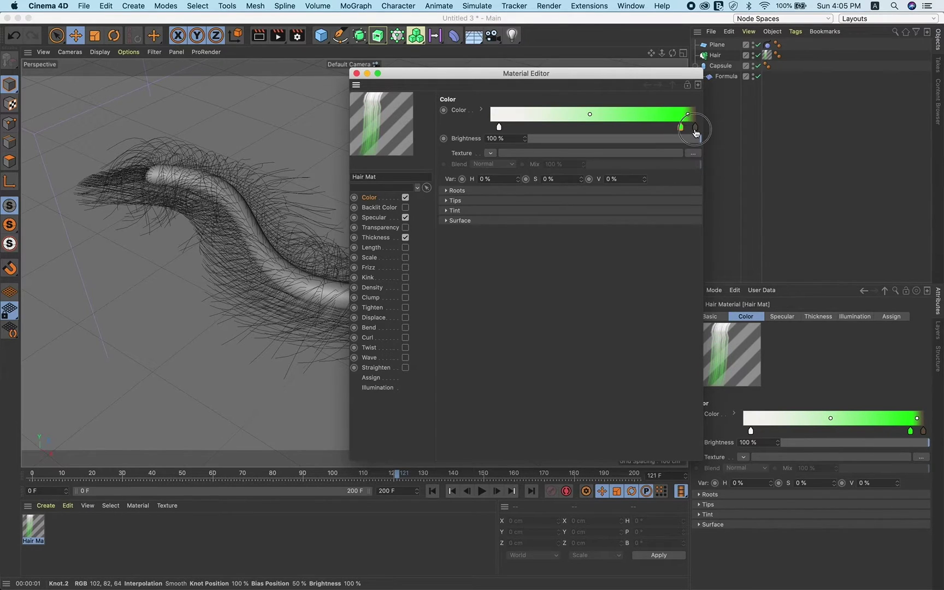
pyautogui.doubleClick(696, 129)
pyautogui.moveTo(771, 142)
pyautogui.mouseDown()
pyautogui.moveTo(791, 141)
pyautogui.moveTo(798, 151)
pyautogui.moveTo(782, 160)
pyautogui.moveTo(789, 165)
pyautogui.mouseUp()
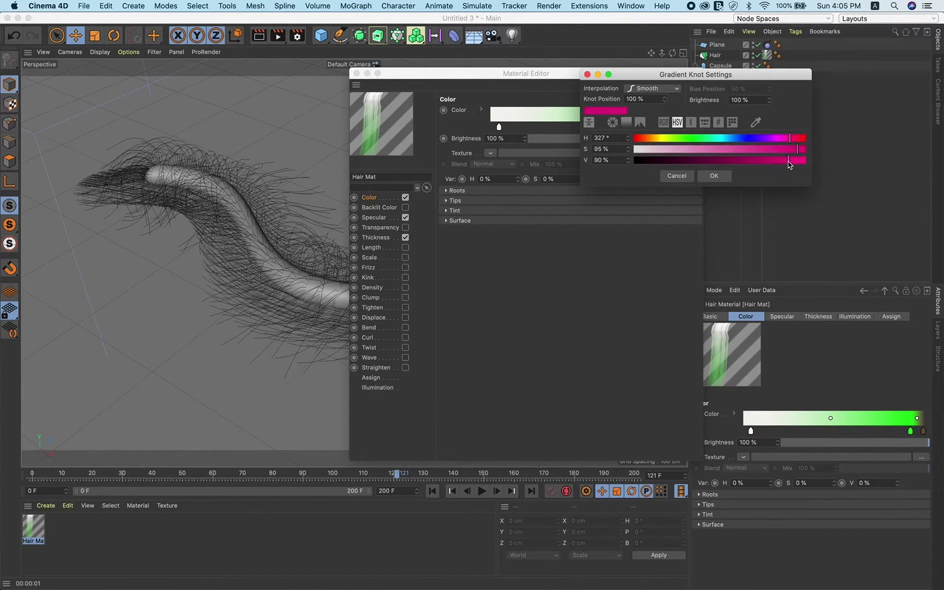
pyautogui.click(714, 178)
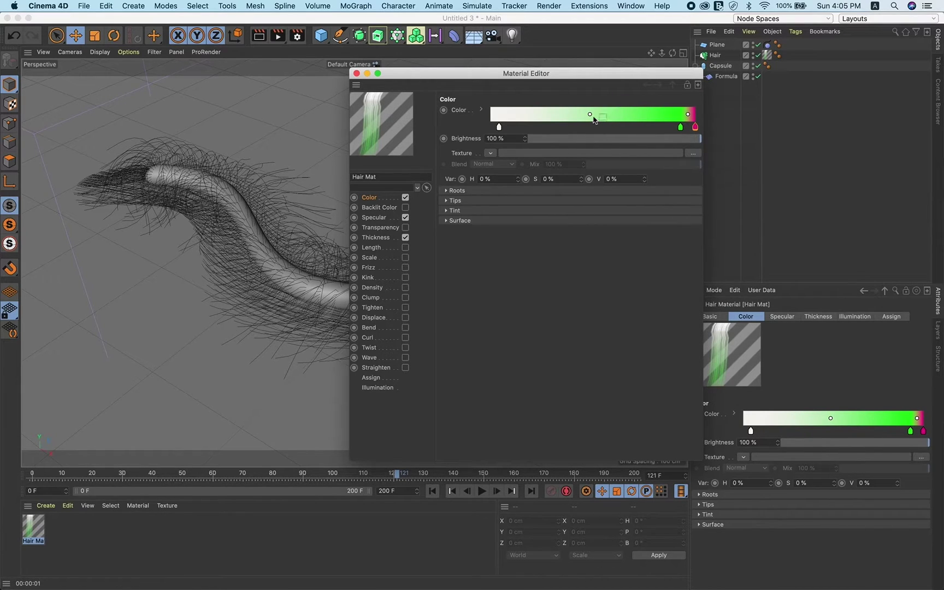
pyautogui.moveTo(591, 114); pyautogui.dragTo(557, 114)
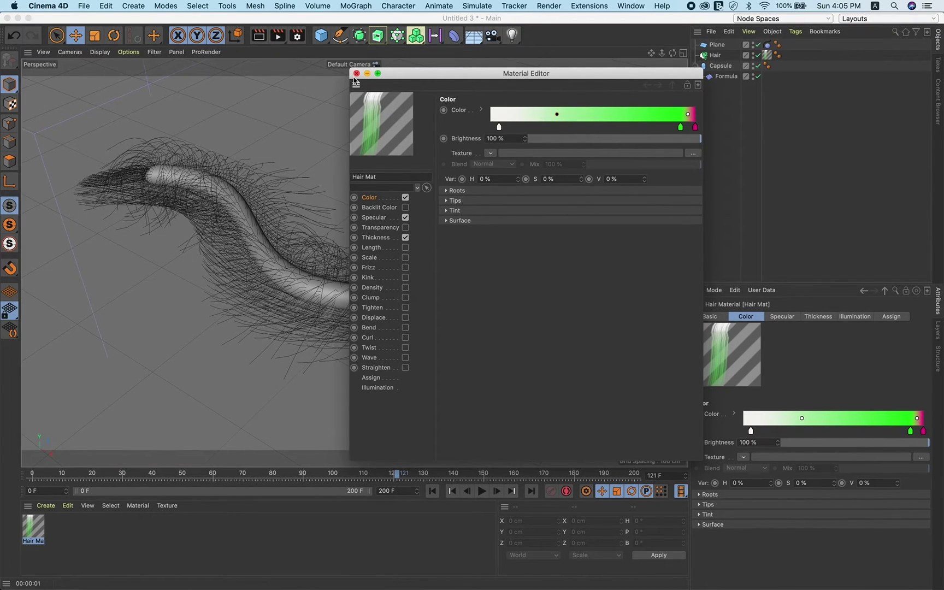
# Render a quick hair preview and create a new blank material.
pyautogui.click(356, 74)
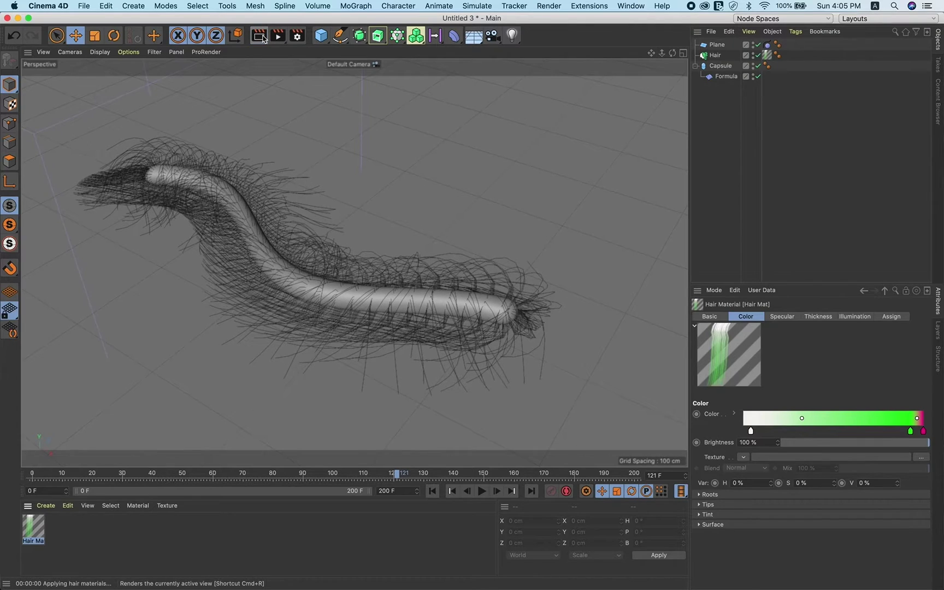
pyautogui.click(262, 39)
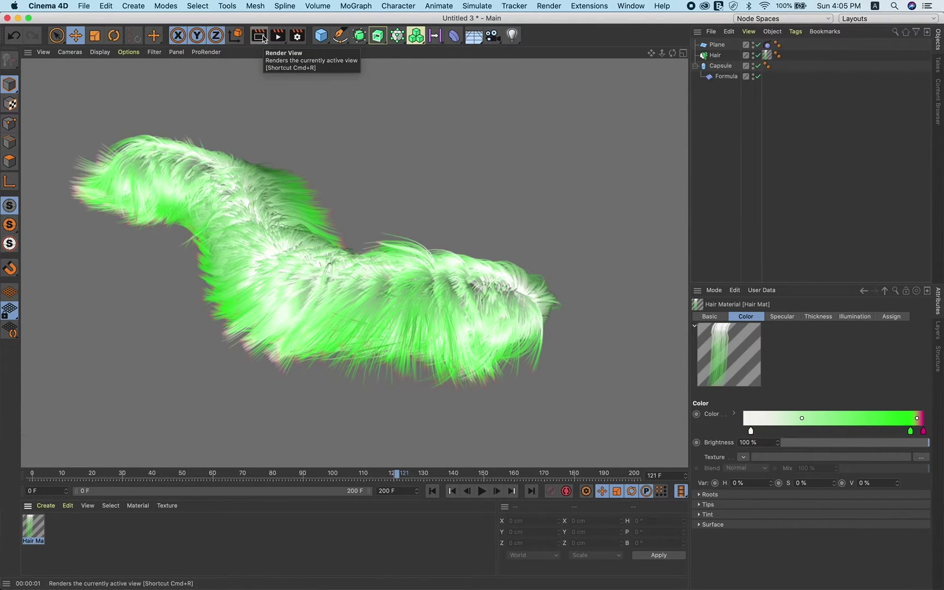
pyautogui.doubleClick(197, 543)
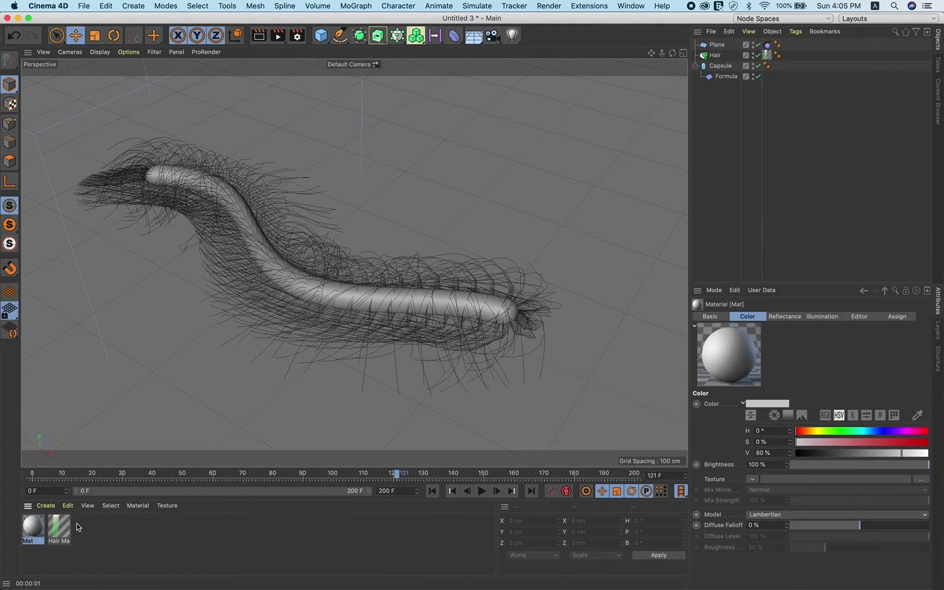
# Apply the new Mat material to the plane and darken its colour to about 12%.
pyautogui.moveTo(34, 528); pyautogui.dragTo(101, 419)
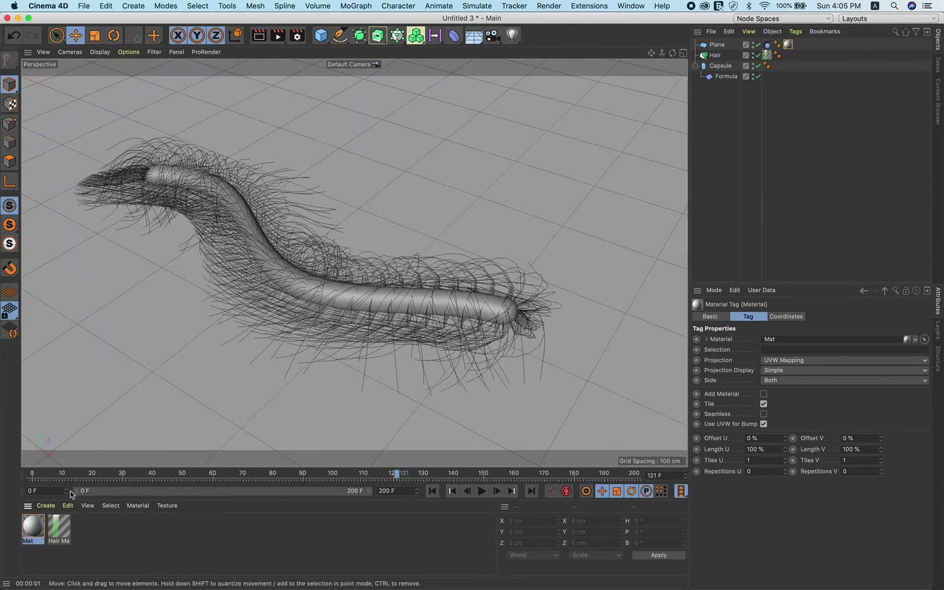
pyautogui.doubleClick(40, 524)
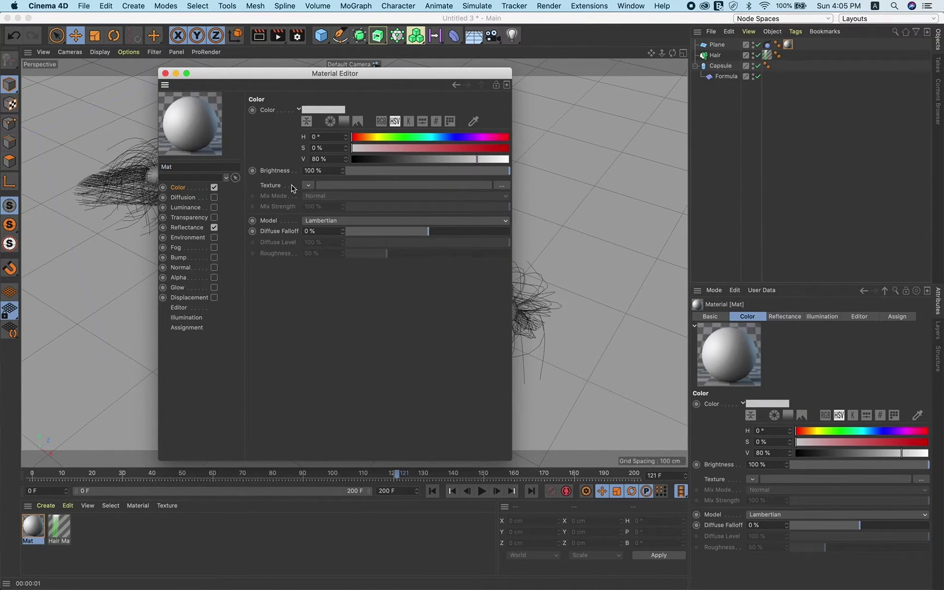
pyautogui.moveTo(382, 160); pyautogui.dragTo(371, 160)
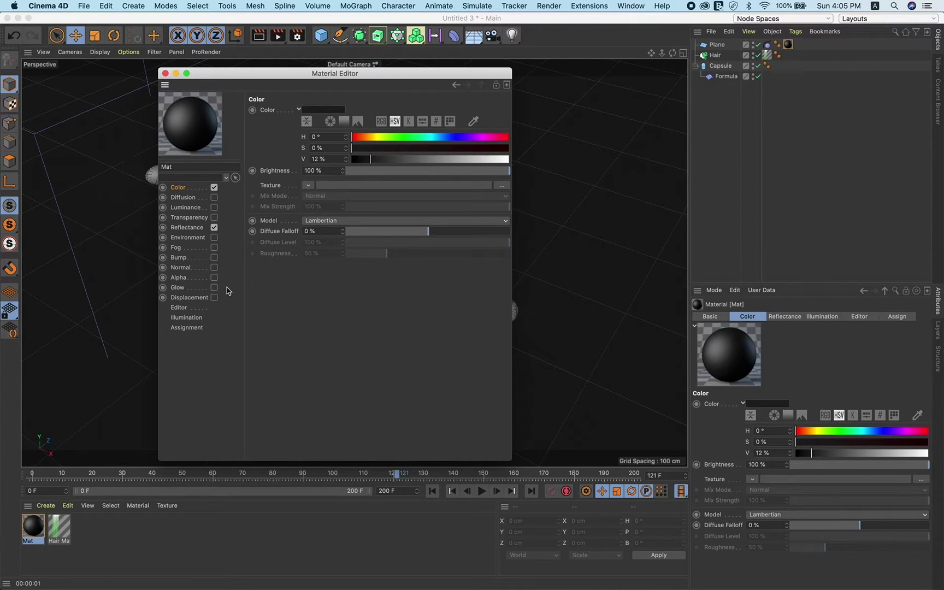
# Replace Default Specular with a Beckmann reflection layer using Dielectric Fresnel preset PET.
pyautogui.click(188, 227)
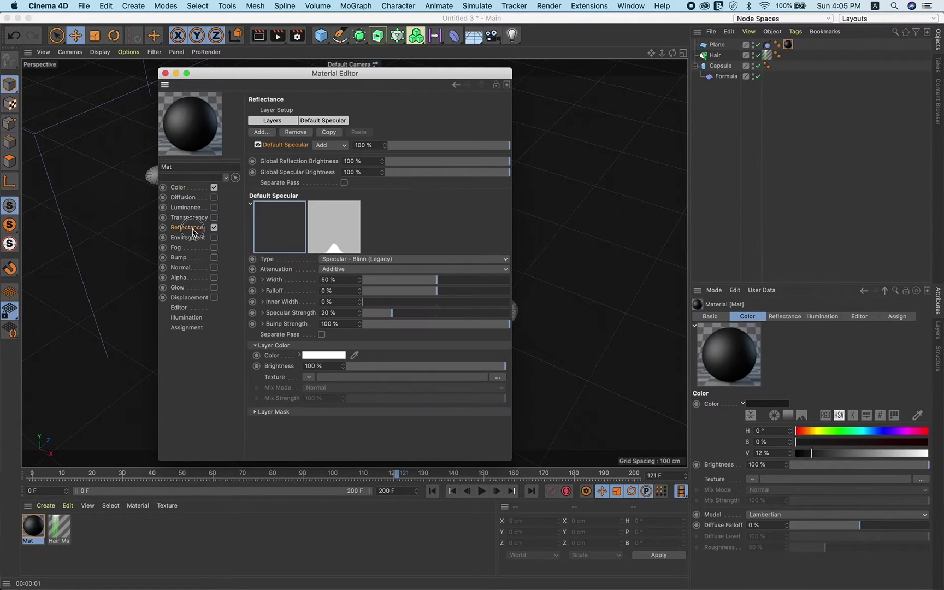
pyautogui.click(295, 132)
pyautogui.click(262, 132)
pyautogui.click(293, 135)
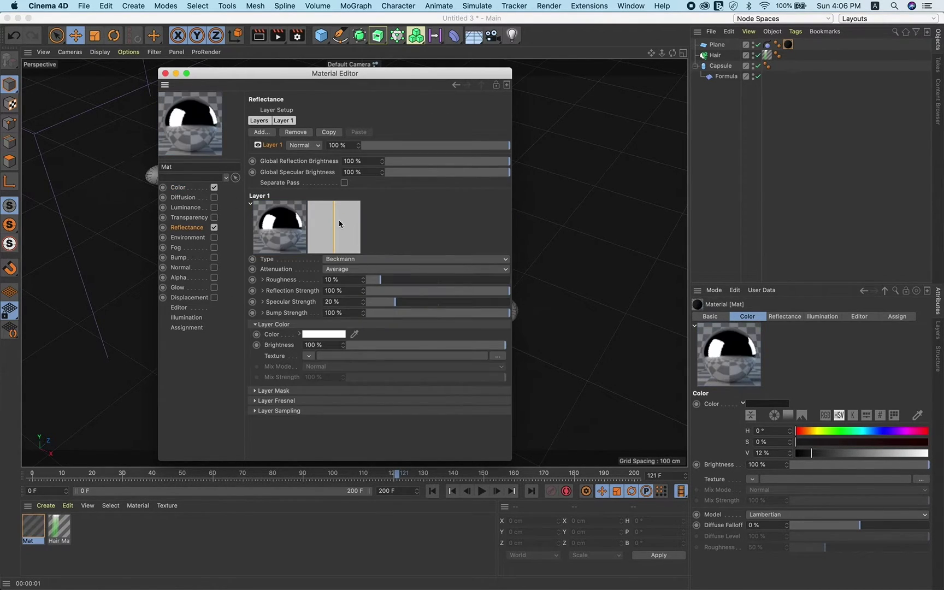
pyautogui.click(277, 401)
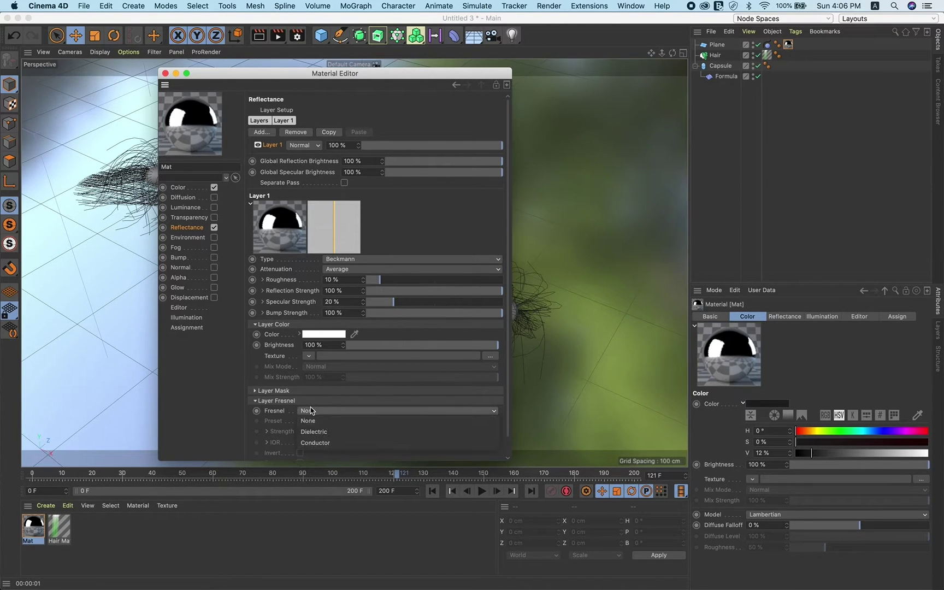
pyautogui.click(320, 411)
pyautogui.click(320, 420)
pyautogui.click(320, 420)
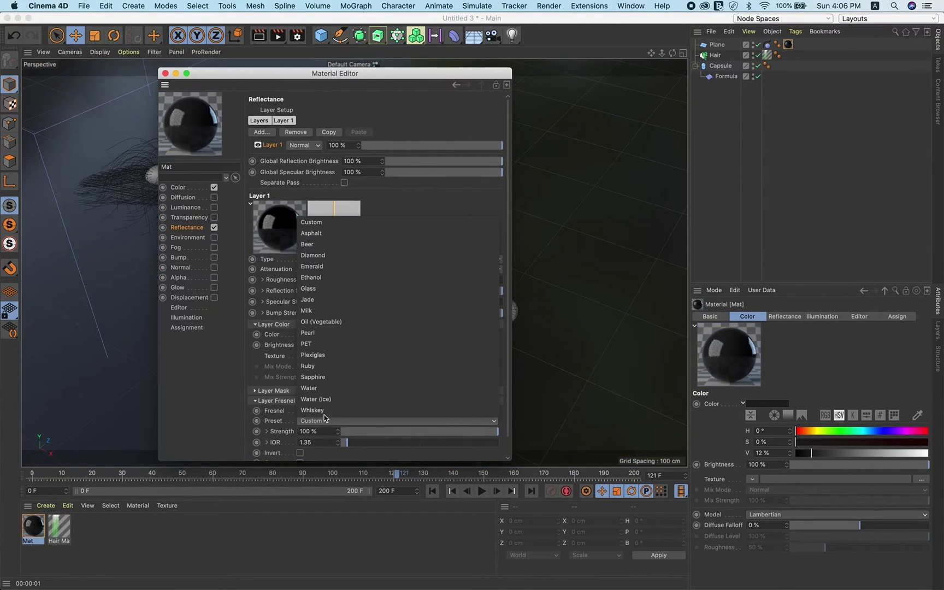
pyautogui.click(322, 347)
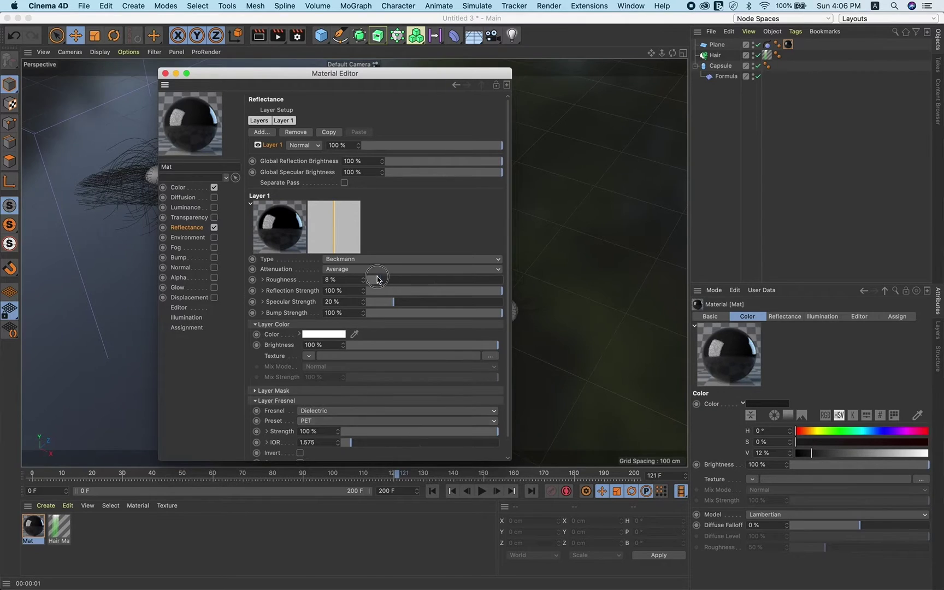
pyautogui.click(165, 74)
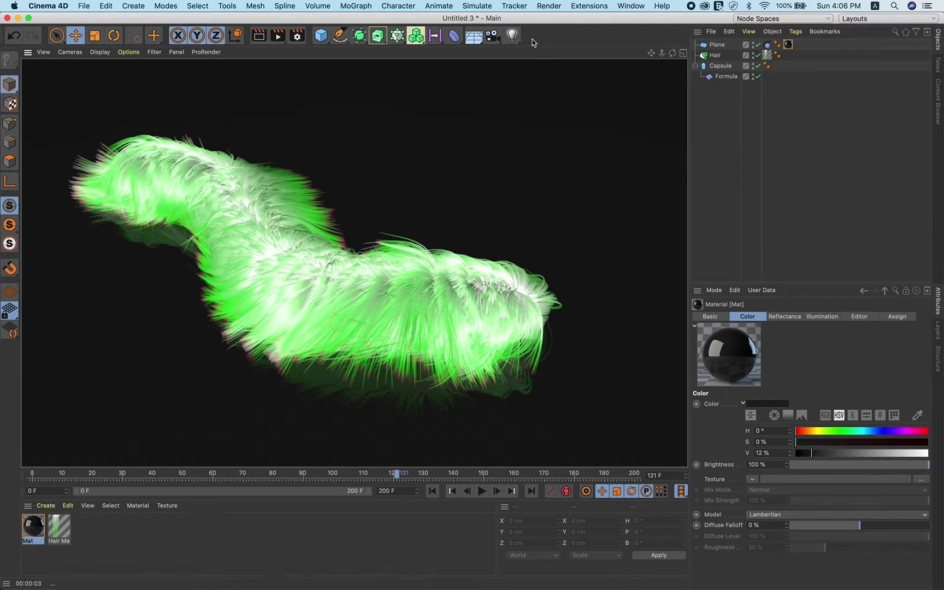
# Add a camera and an area light to the scene.
pyautogui.click(494, 38)
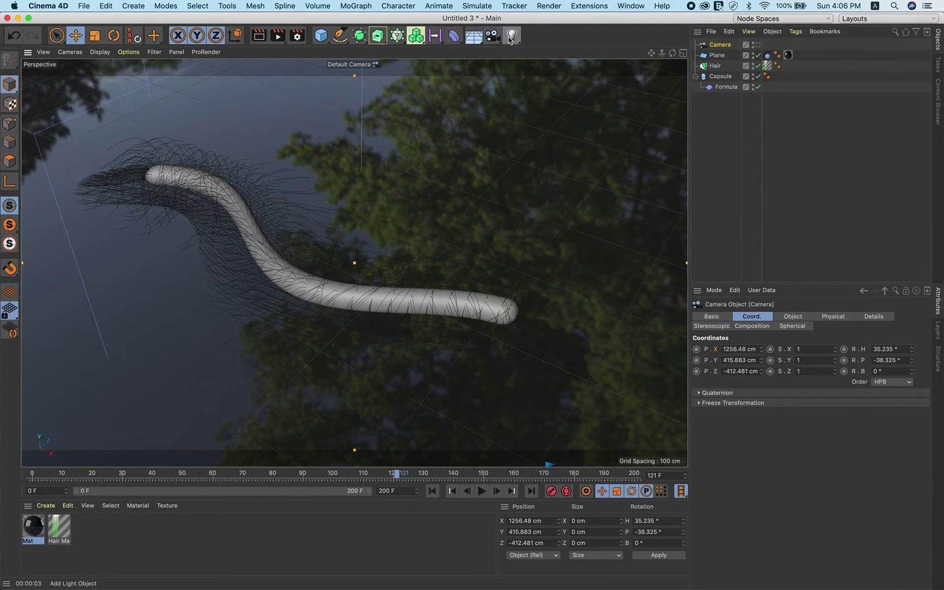
pyautogui.moveTo(513, 37); pyautogui.dragTo(608, 69)
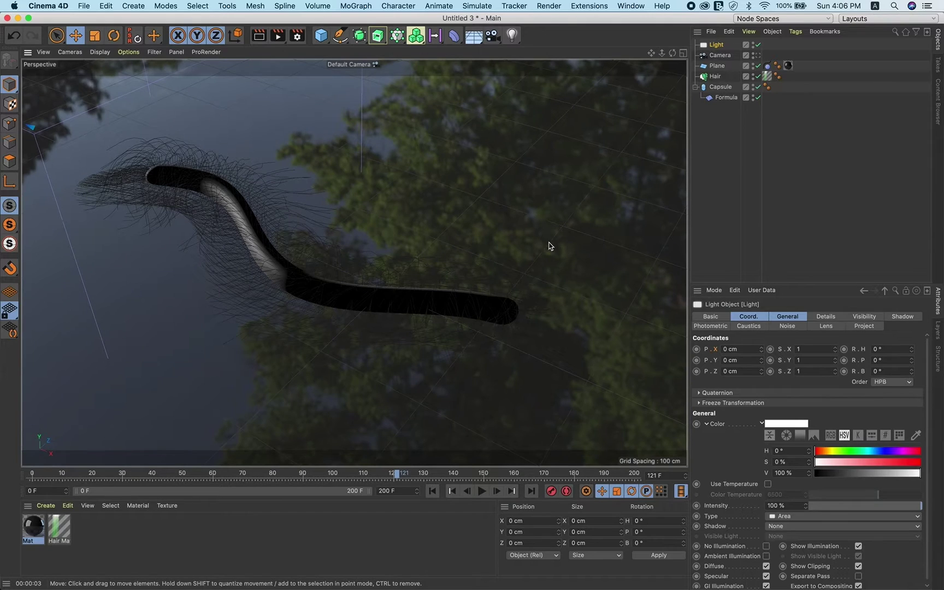
pyautogui.keyDown('alt'); pyautogui.moveTo(551, 245); pyautogui.dragTo(302, 280, button='right'); pyautogui.keyUp('alt')
pyautogui.keyDown('alt'); pyautogui.moveTo(301, 279); pyautogui.dragTo(377, 278); pyautogui.keyUp('alt')
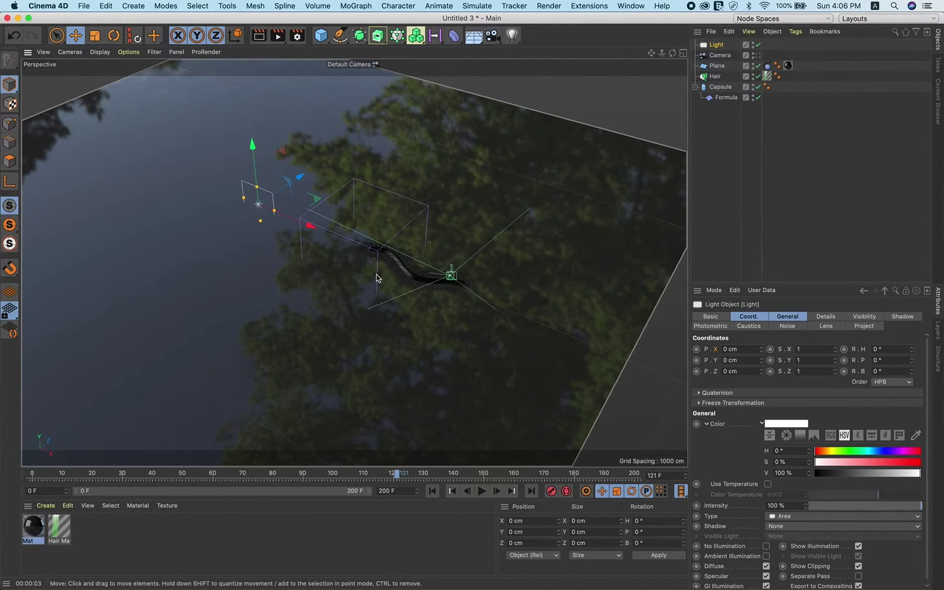
# Rotate the area light to face straight down and raise it above the worm.
pyautogui.press('r')
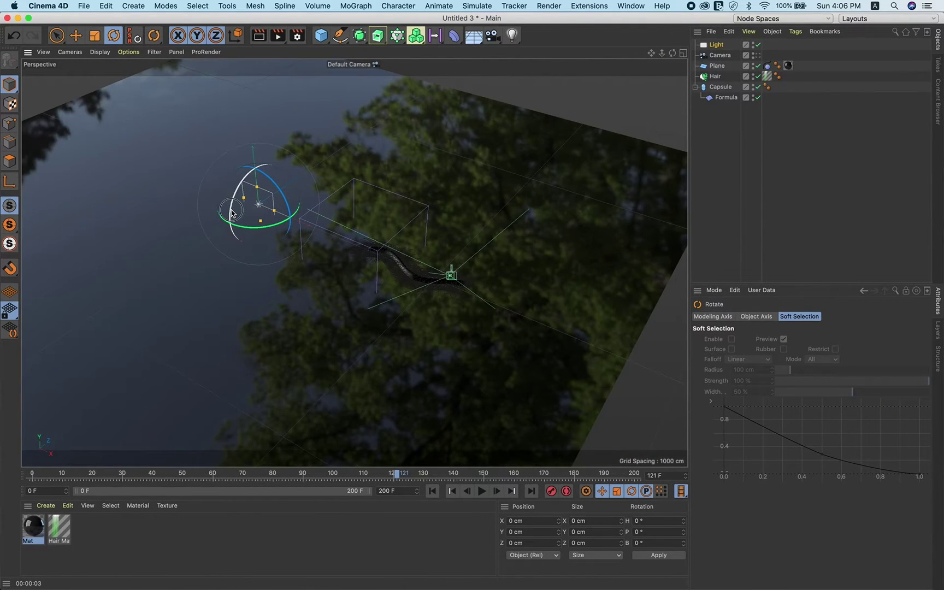
pyautogui.moveTo(231, 212); pyautogui.dragTo(260, 181)
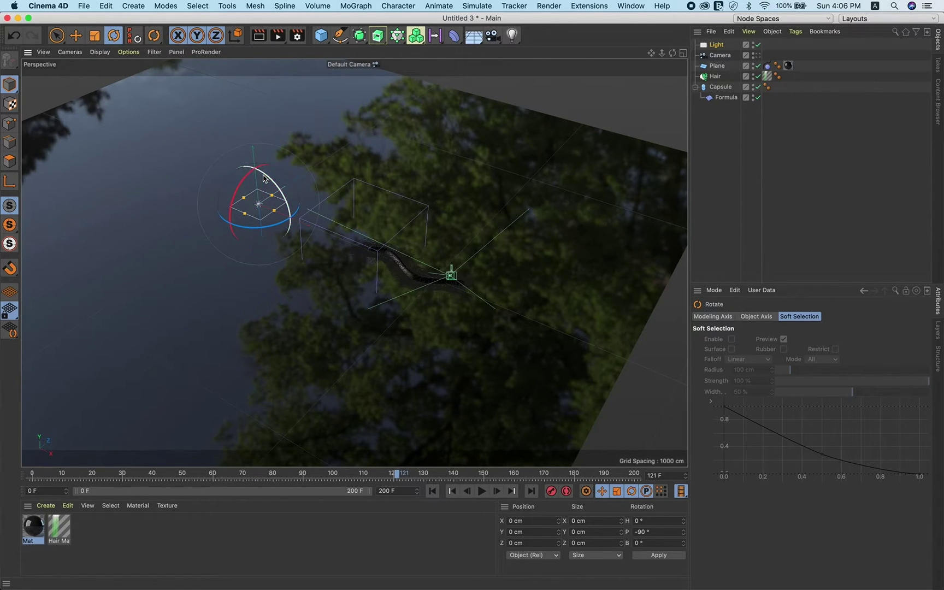
pyautogui.press('e')
pyautogui.moveTo(316, 226); pyautogui.dragTo(409, 207)
pyautogui.click(717, 44)
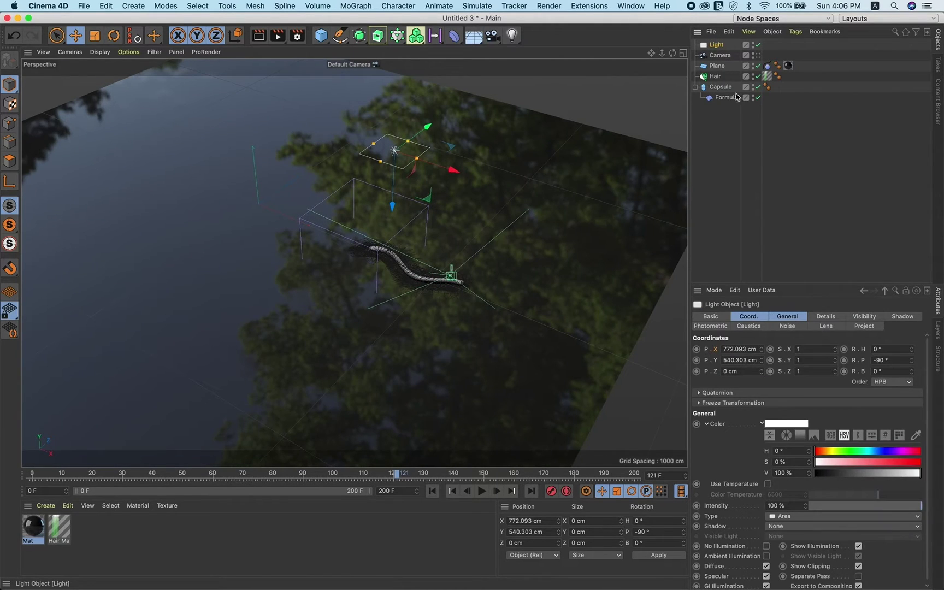
# Set the light's shadow type to Area and look through the scene camera.
pyautogui.click(916, 319)
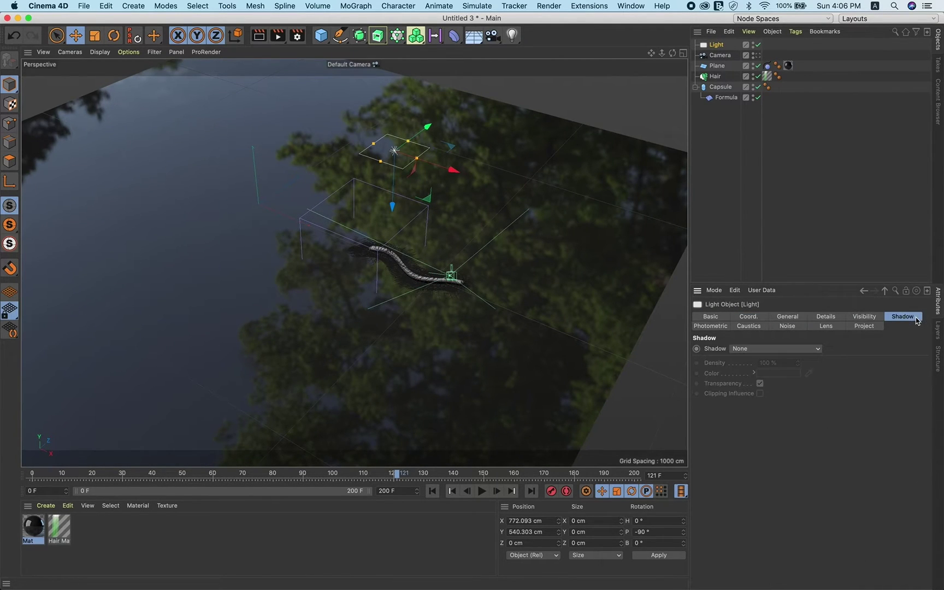
pyautogui.click(742, 350)
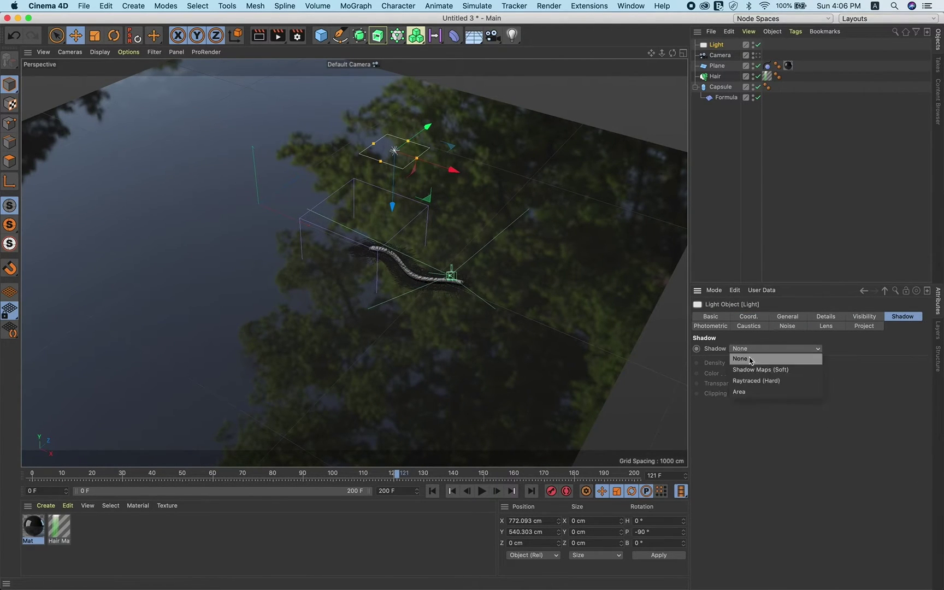
pyautogui.click(751, 392)
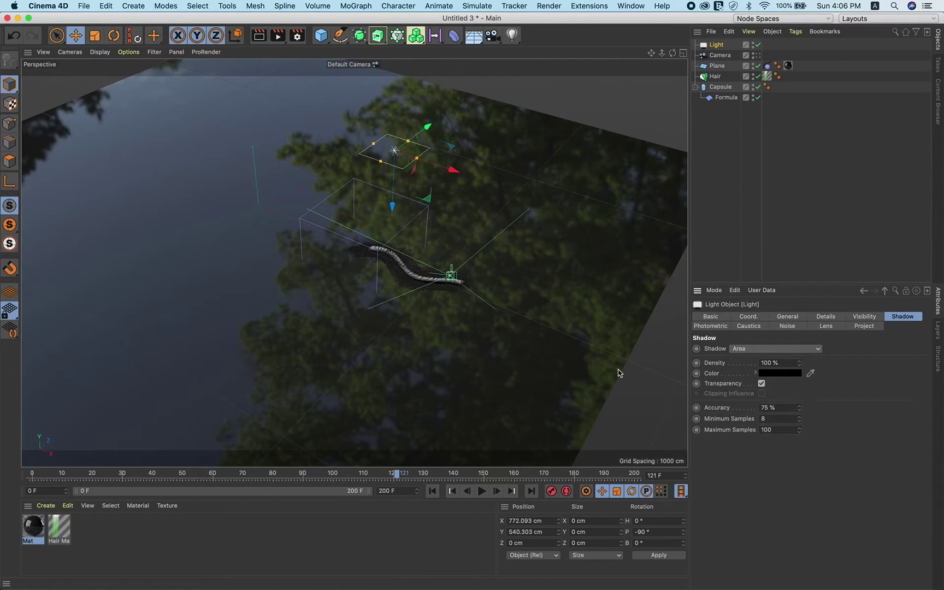
pyautogui.click(757, 57)
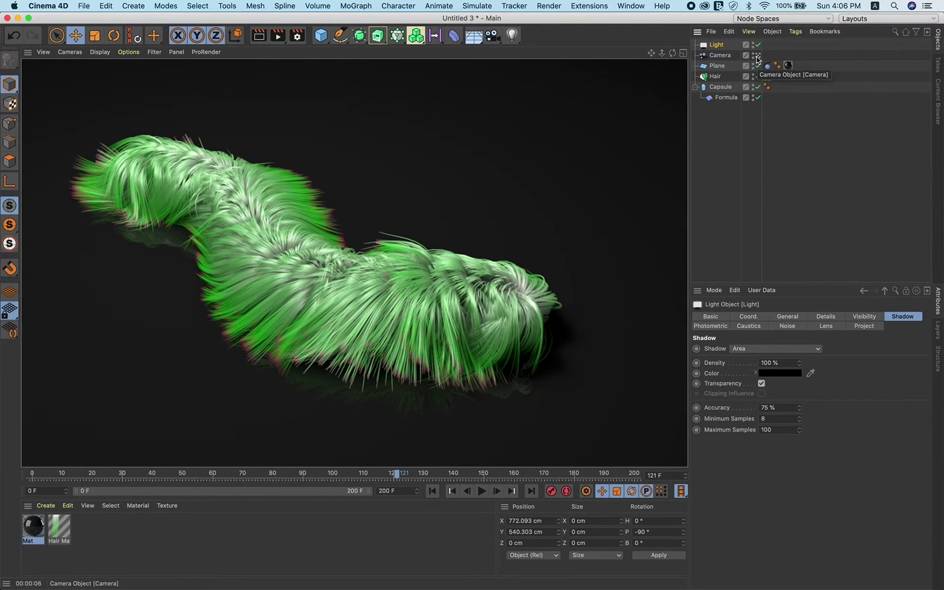
# Add an omni light with Ambient Illumination at 50% intensity and render the view.
pyautogui.click(514, 39)
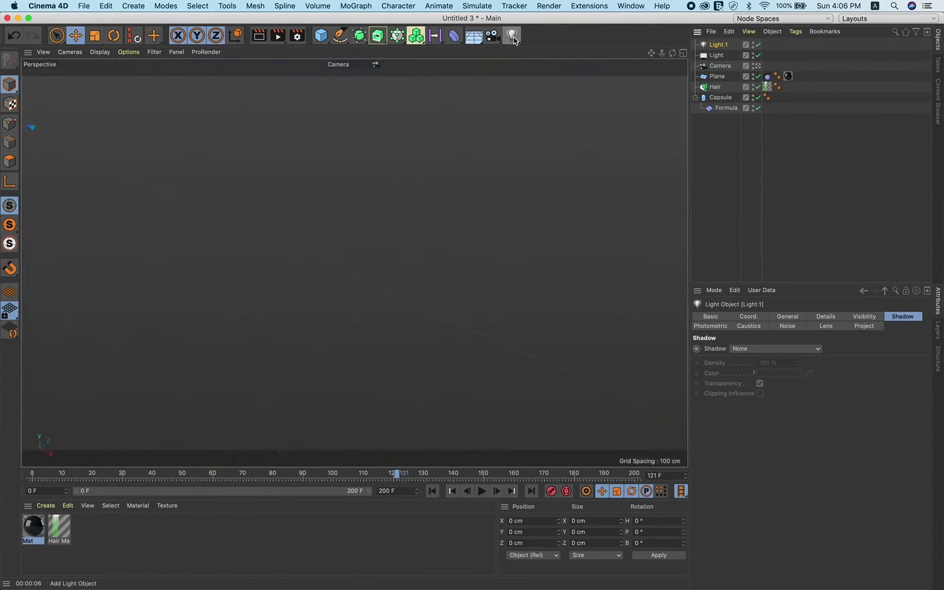
pyautogui.click(787, 317)
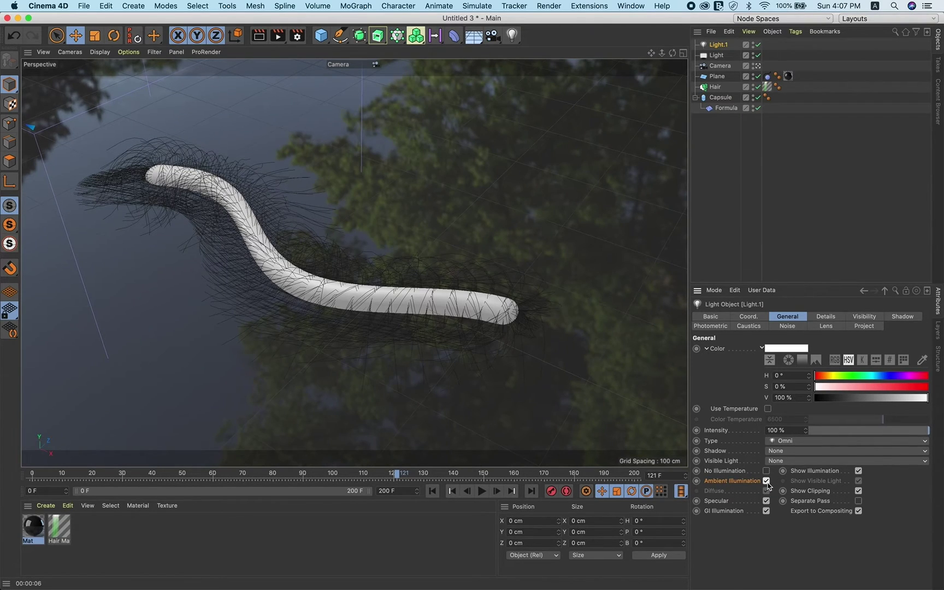
pyautogui.click(865, 432)
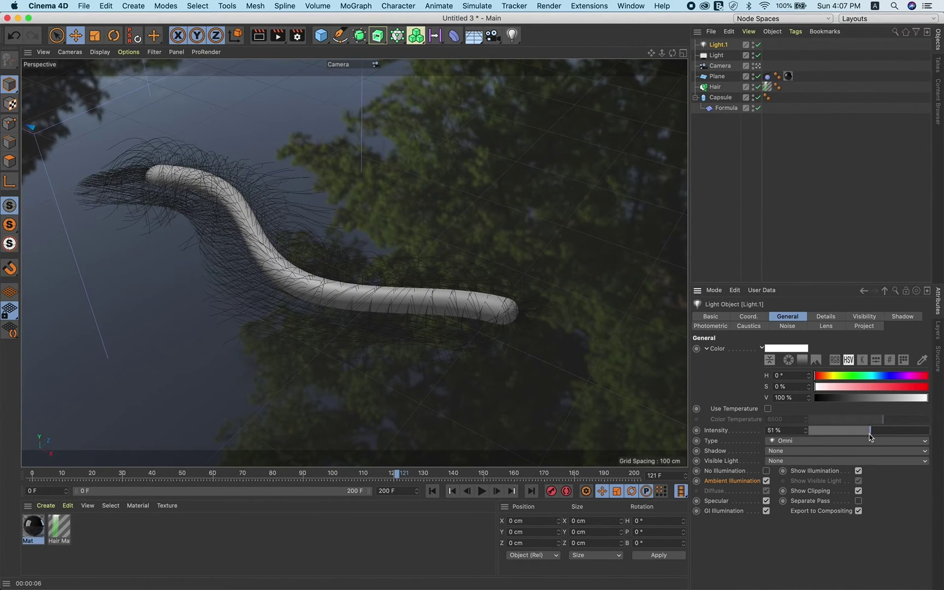
pyautogui.click(806, 434)
pyautogui.press('super+r')
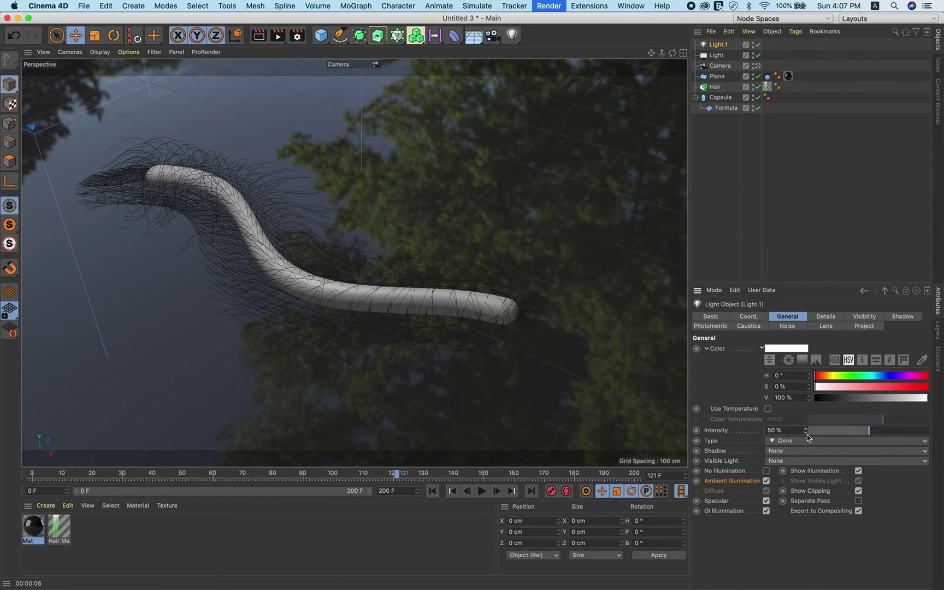